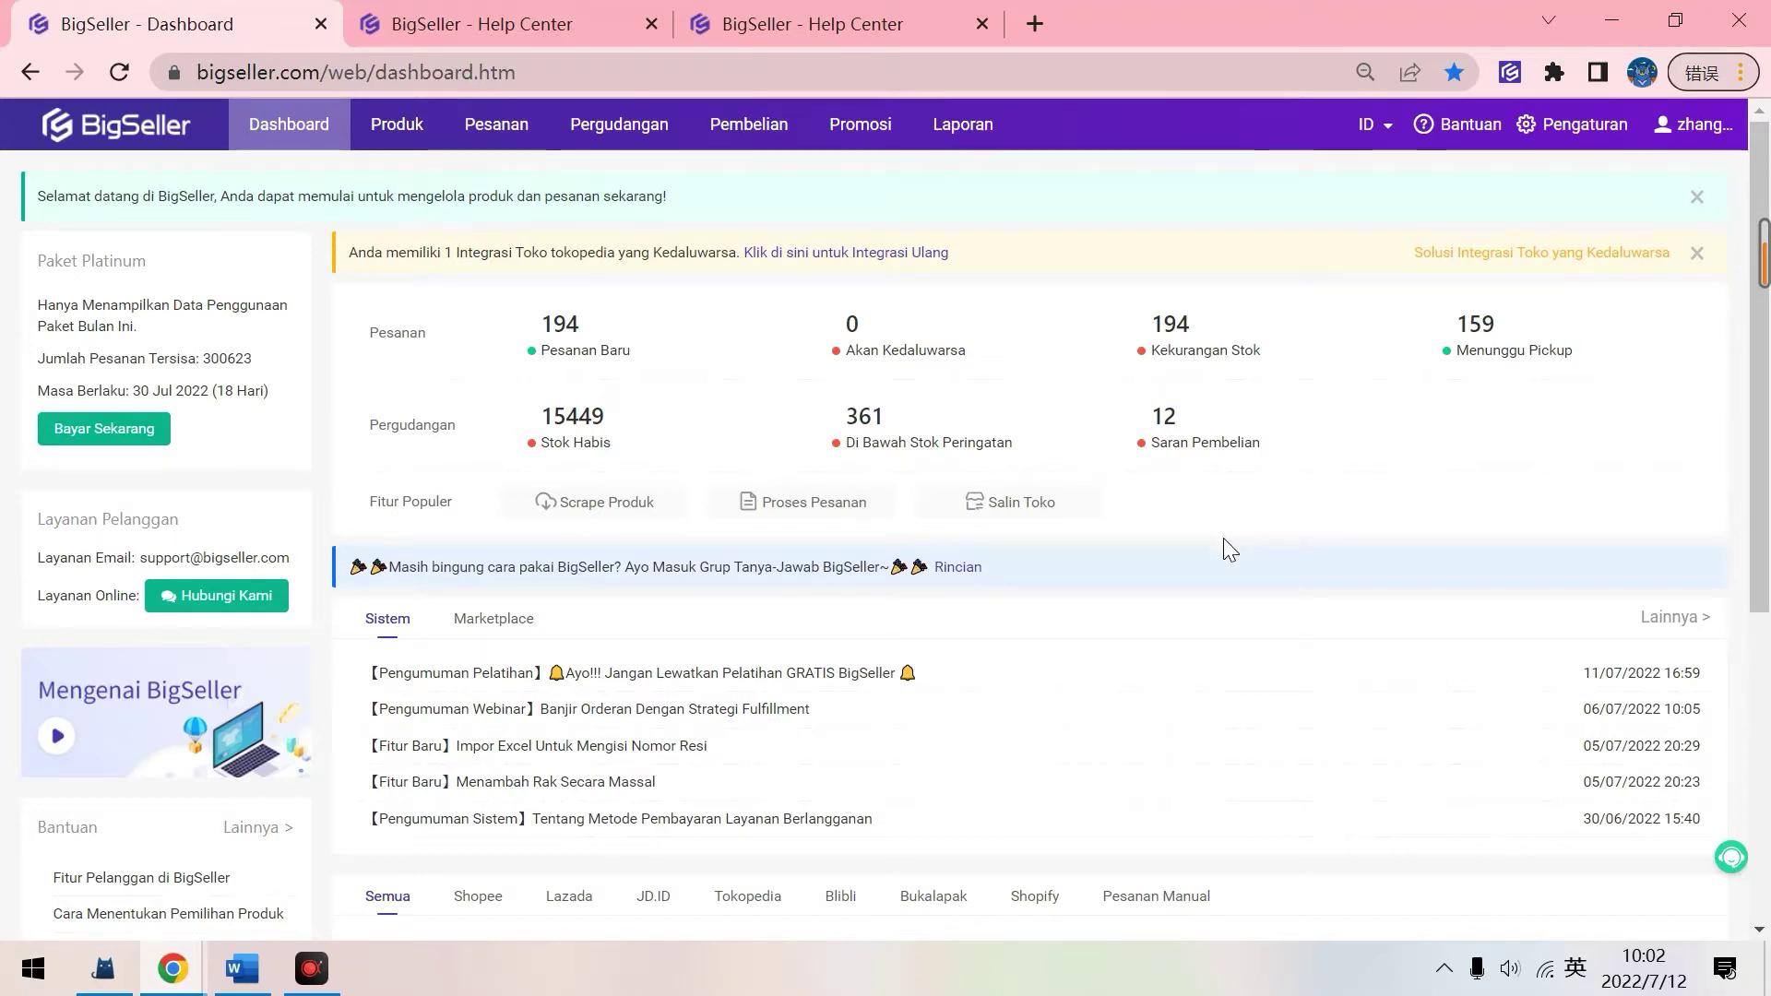
Open the Salin Toko page for Tokopedia and list all products of the store tokopedia测试店铺-用户提供（及时下架）
{"action": "mouse_move", "coordinate": [396, 130]}
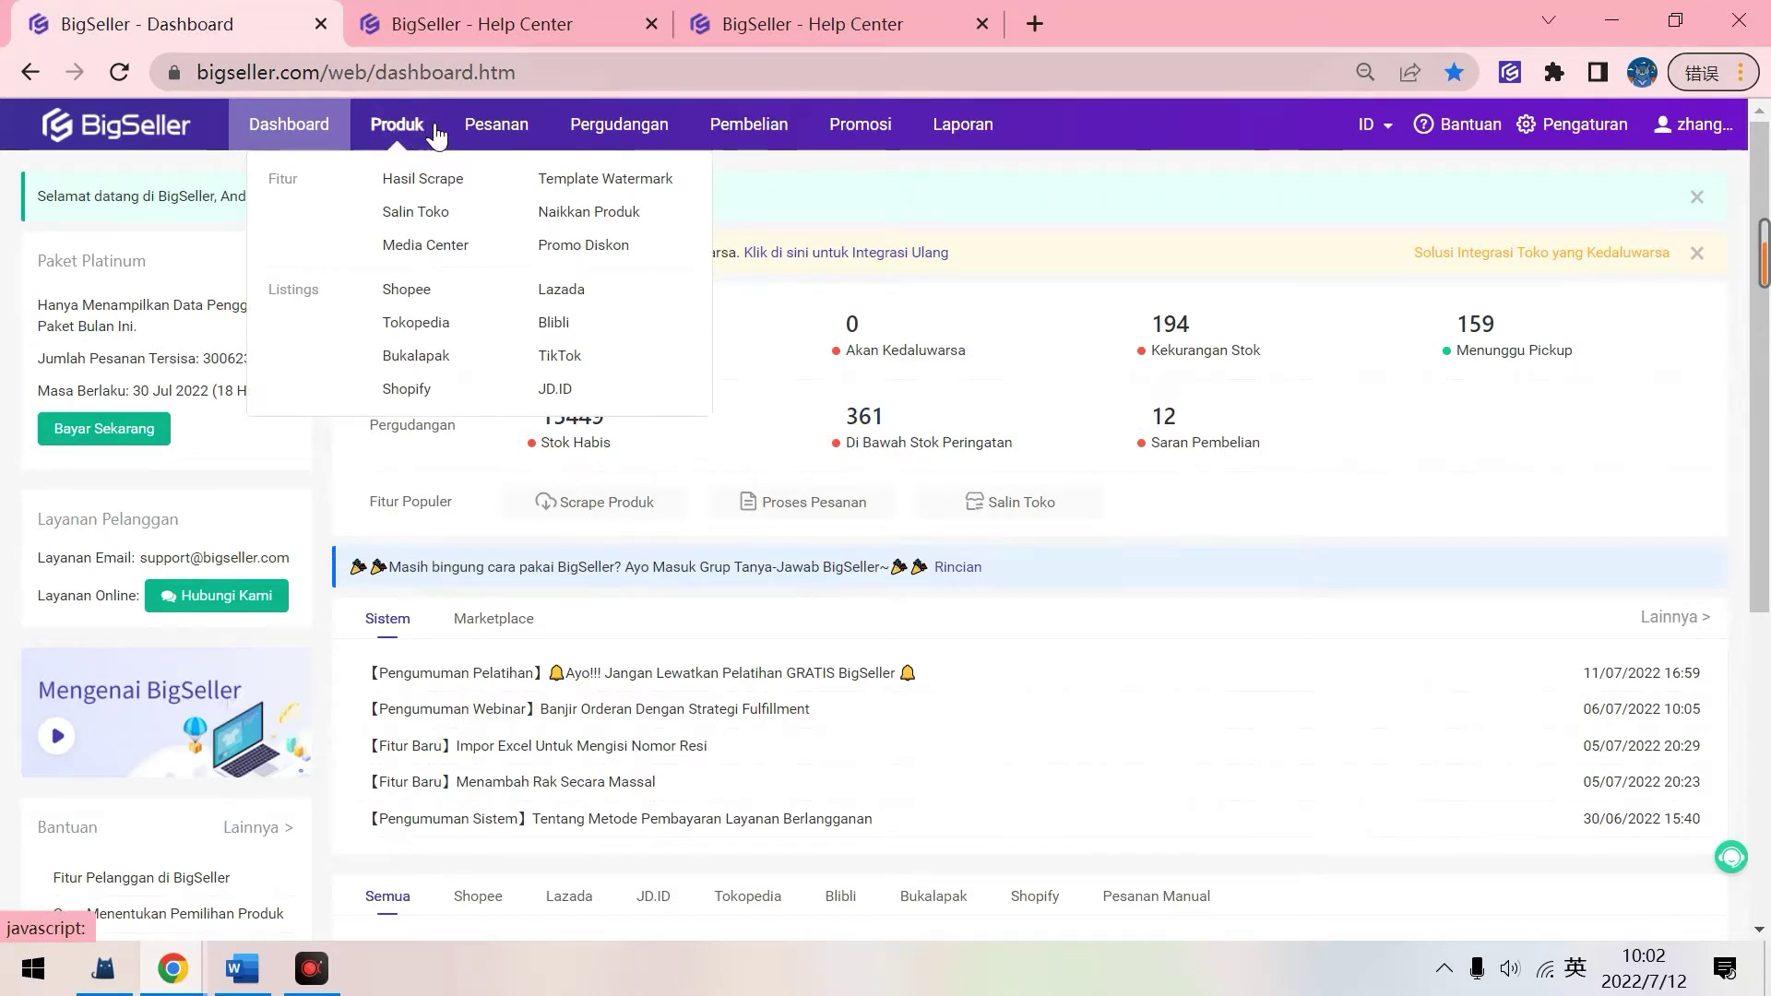
{"action": "left_click", "coordinate": [424, 212]}
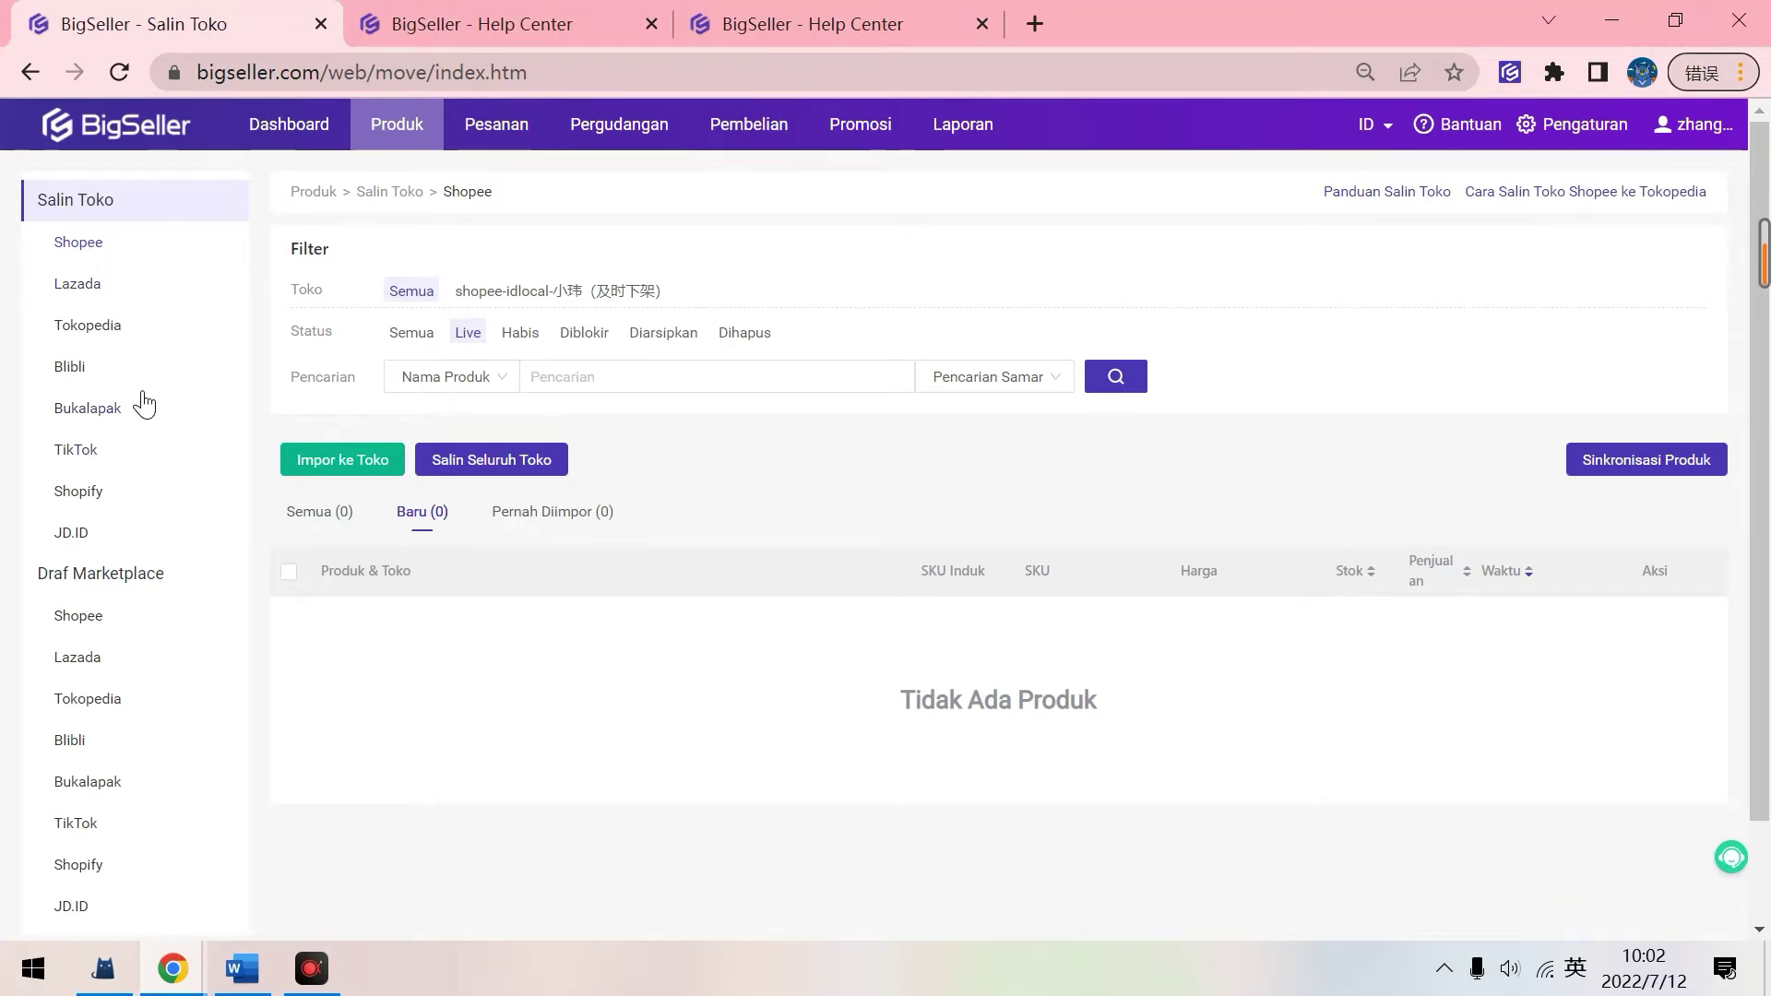
{"action": "left_click", "coordinate": [89, 325]}
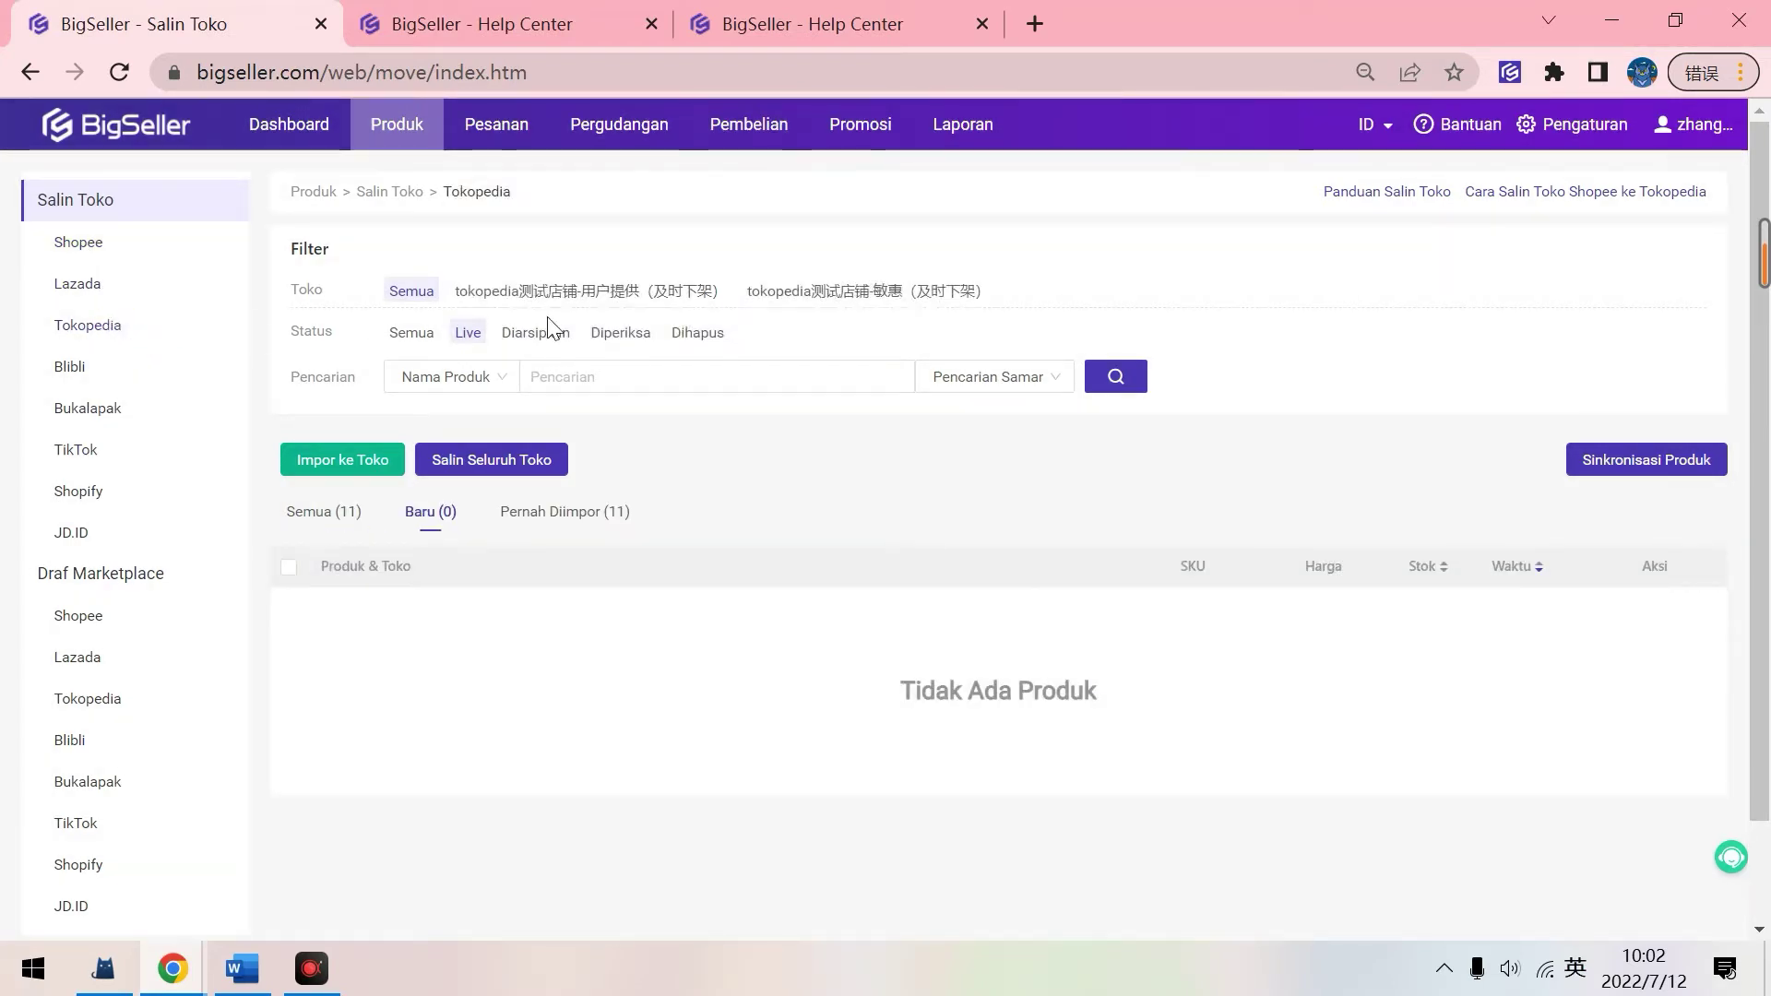
{"action": "left_click", "coordinate": [545, 293]}
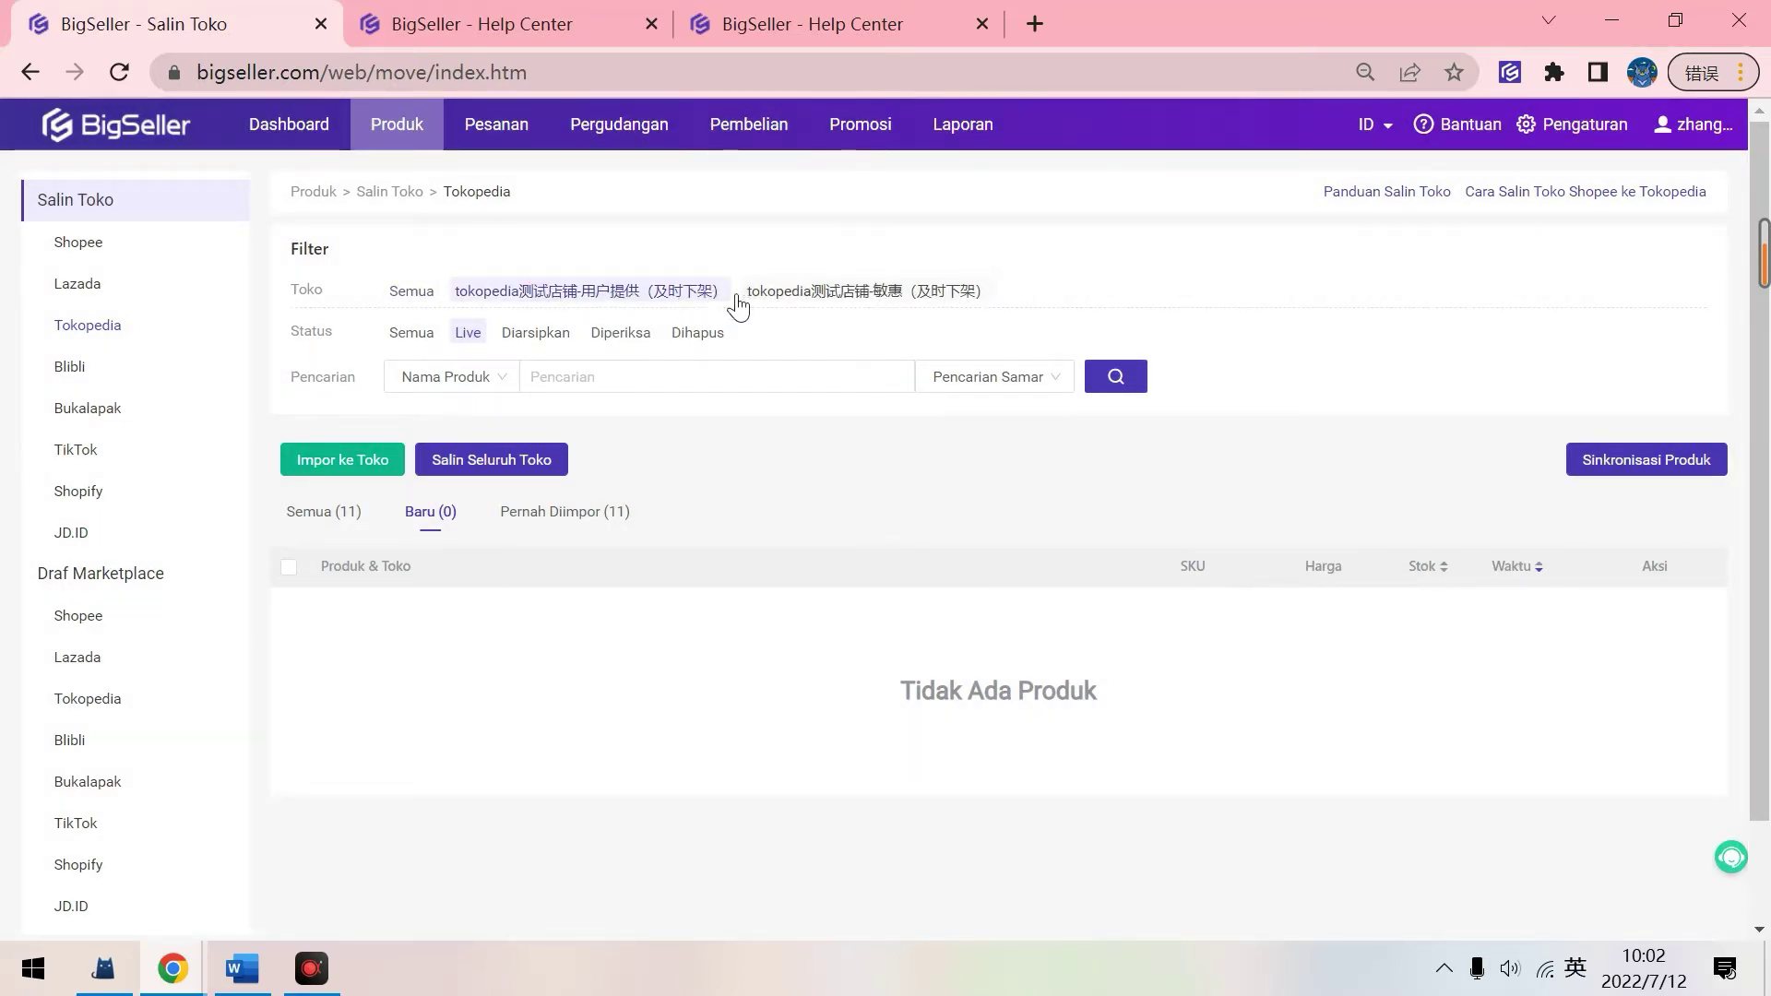
{"action": "left_click", "coordinate": [322, 522]}
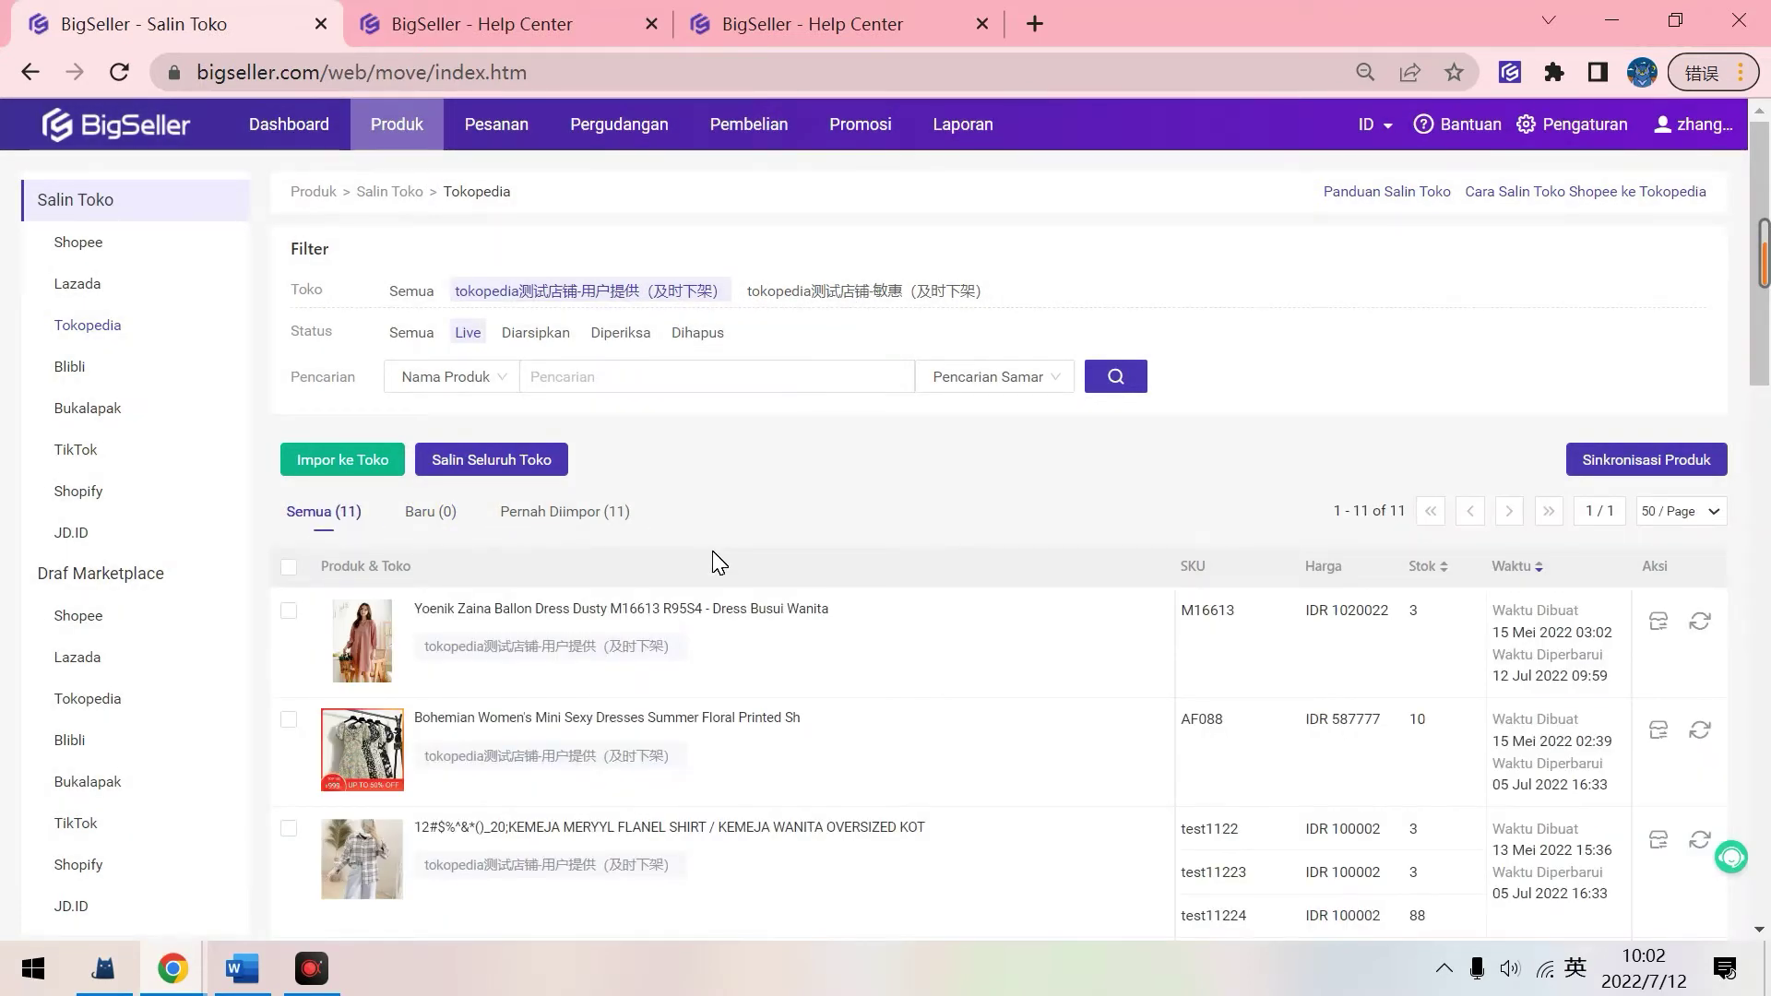
Import the single product "Yoenik Zaina Ballon Dress Dusty M16613 R95S4" into the draft list of the Shopify store shopify测试店铺
{"action": "scroll", "coordinate": [719, 562], "scroll_direction": "down", "scroll_amount": 1}
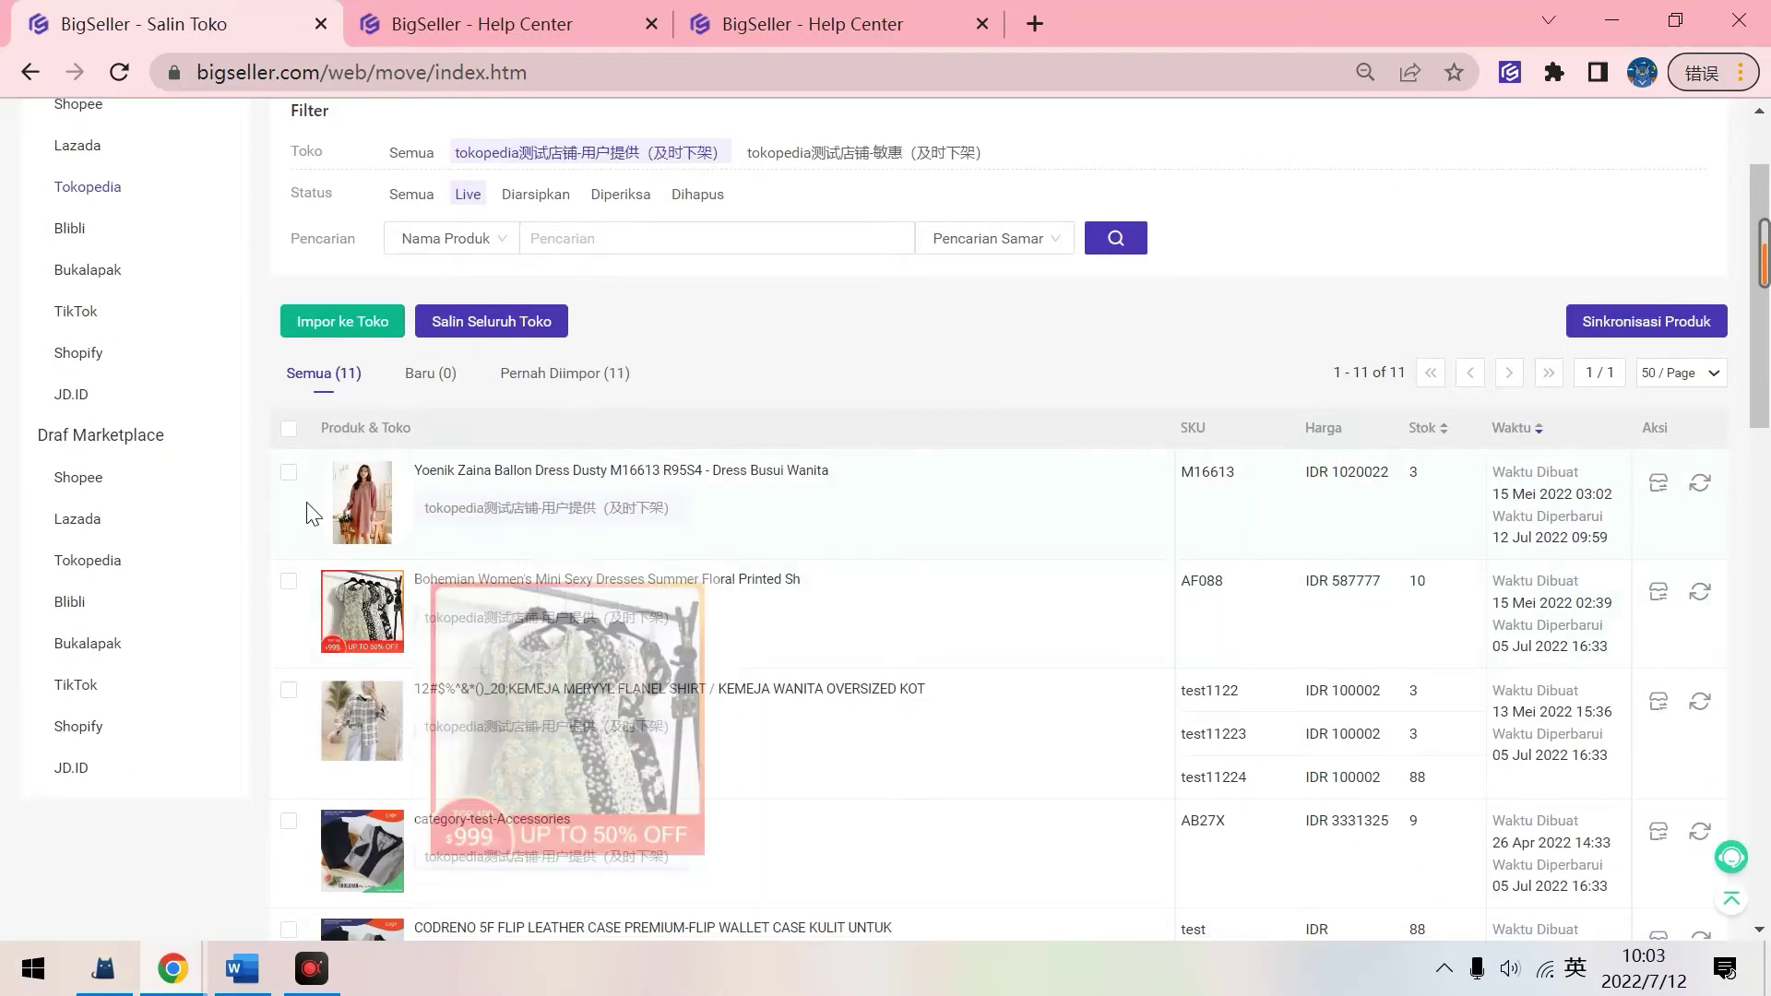
{"action": "left_click", "coordinate": [289, 473]}
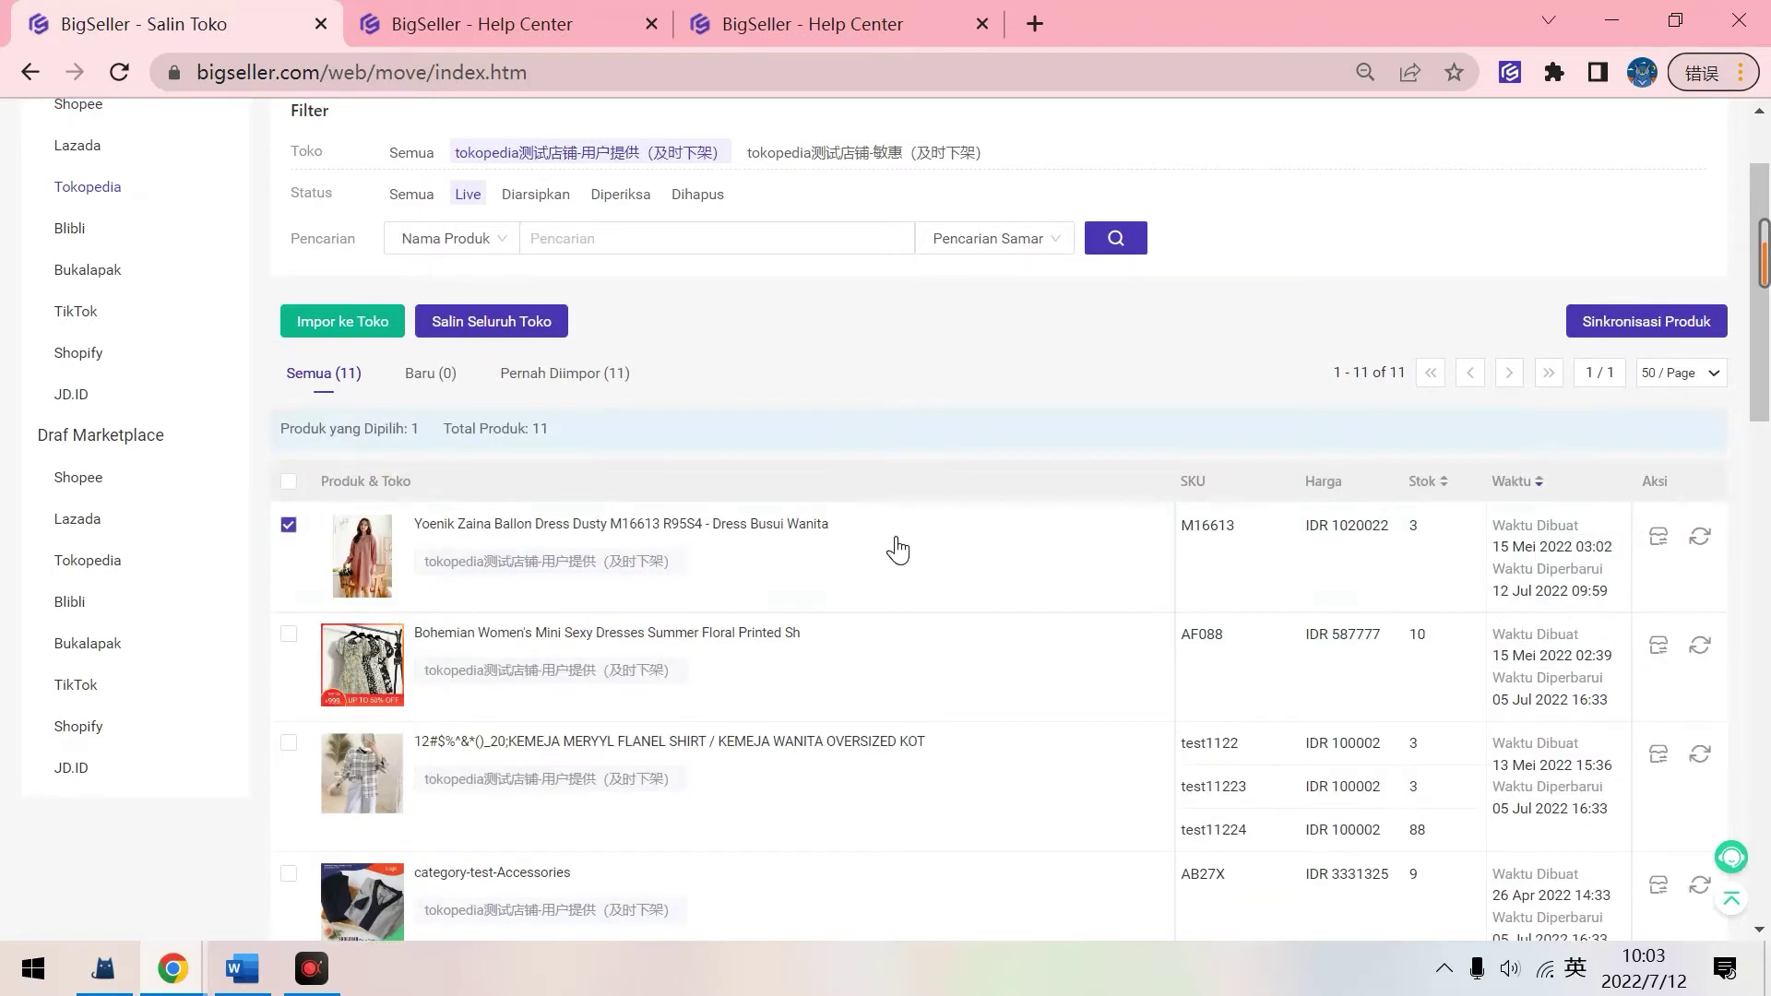
{"action": "left_click", "coordinate": [1661, 542]}
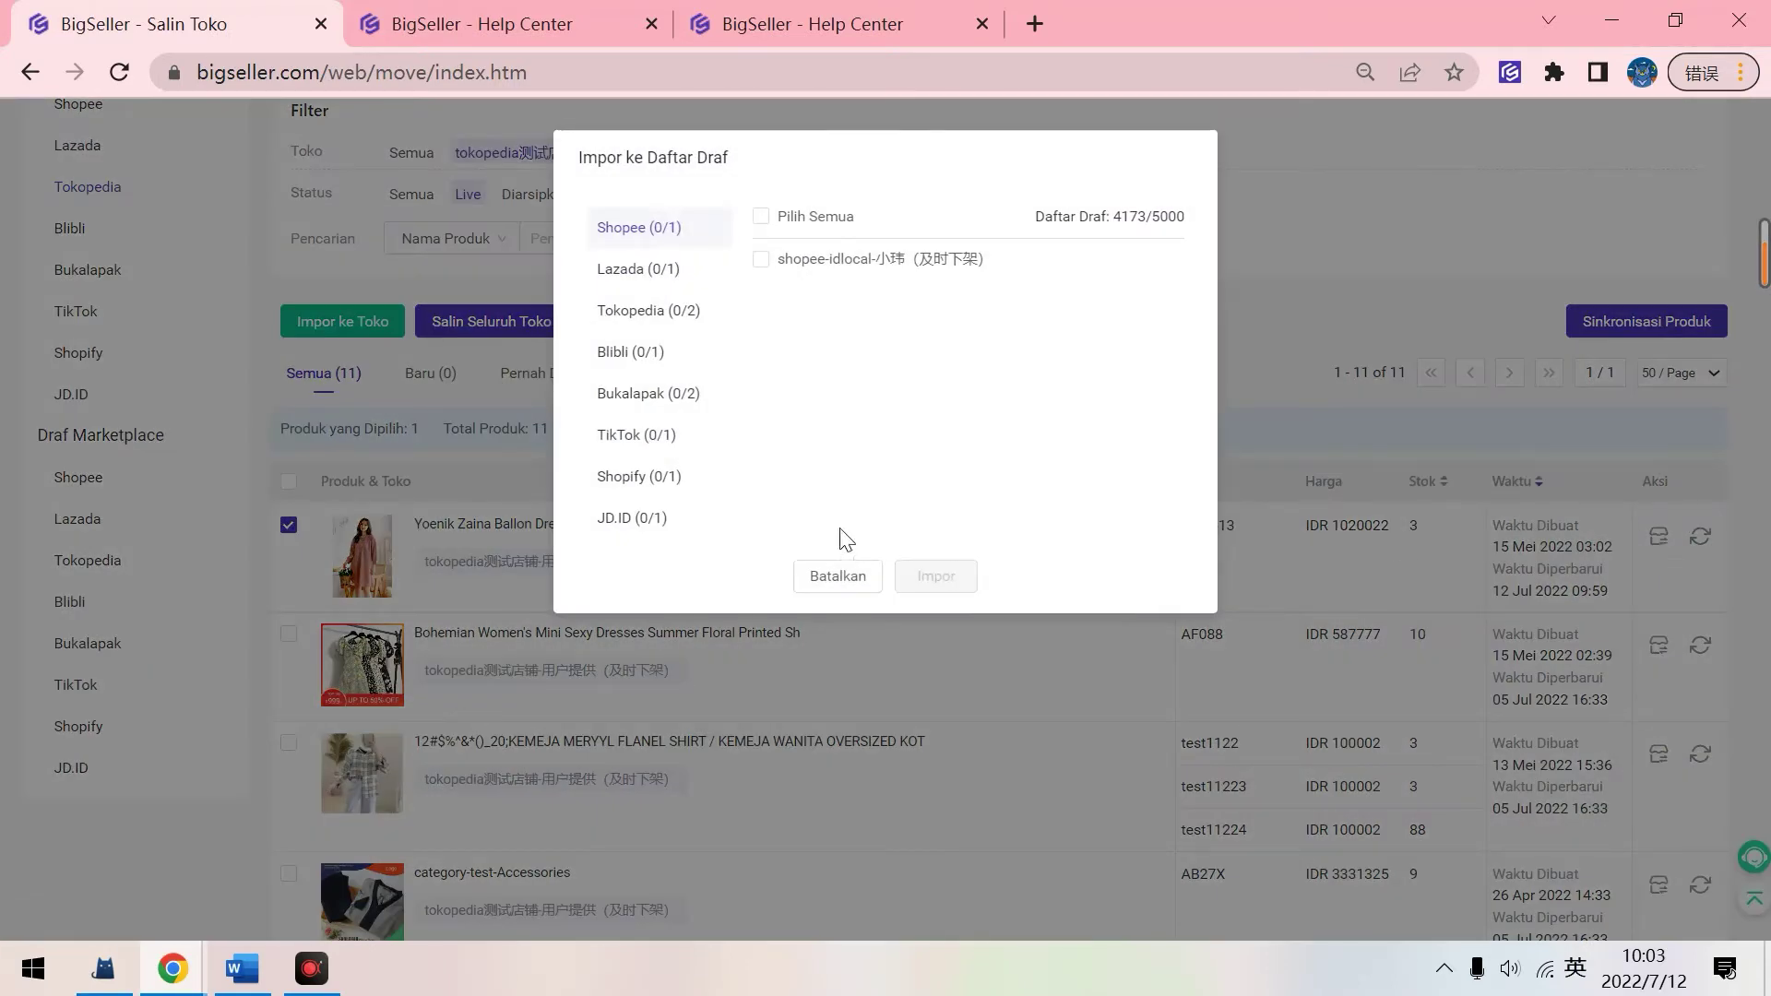
{"action": "left_click", "coordinate": [682, 487]}
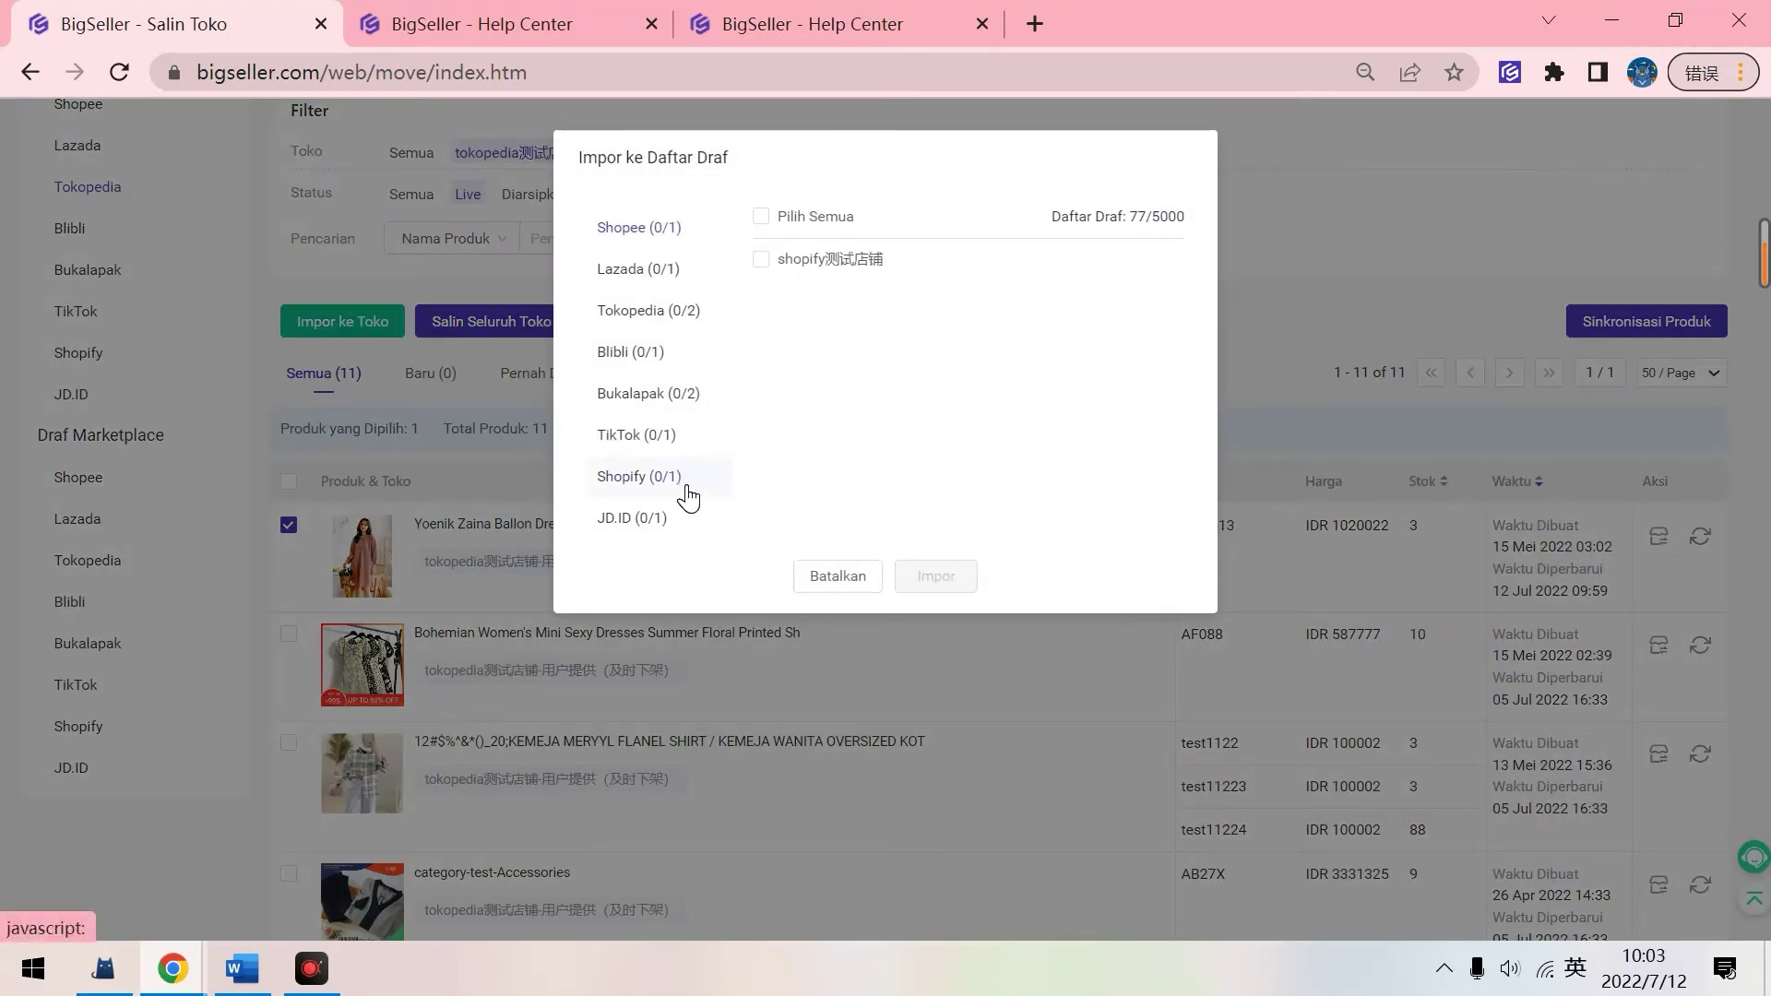
{"action": "left_click", "coordinate": [766, 262]}
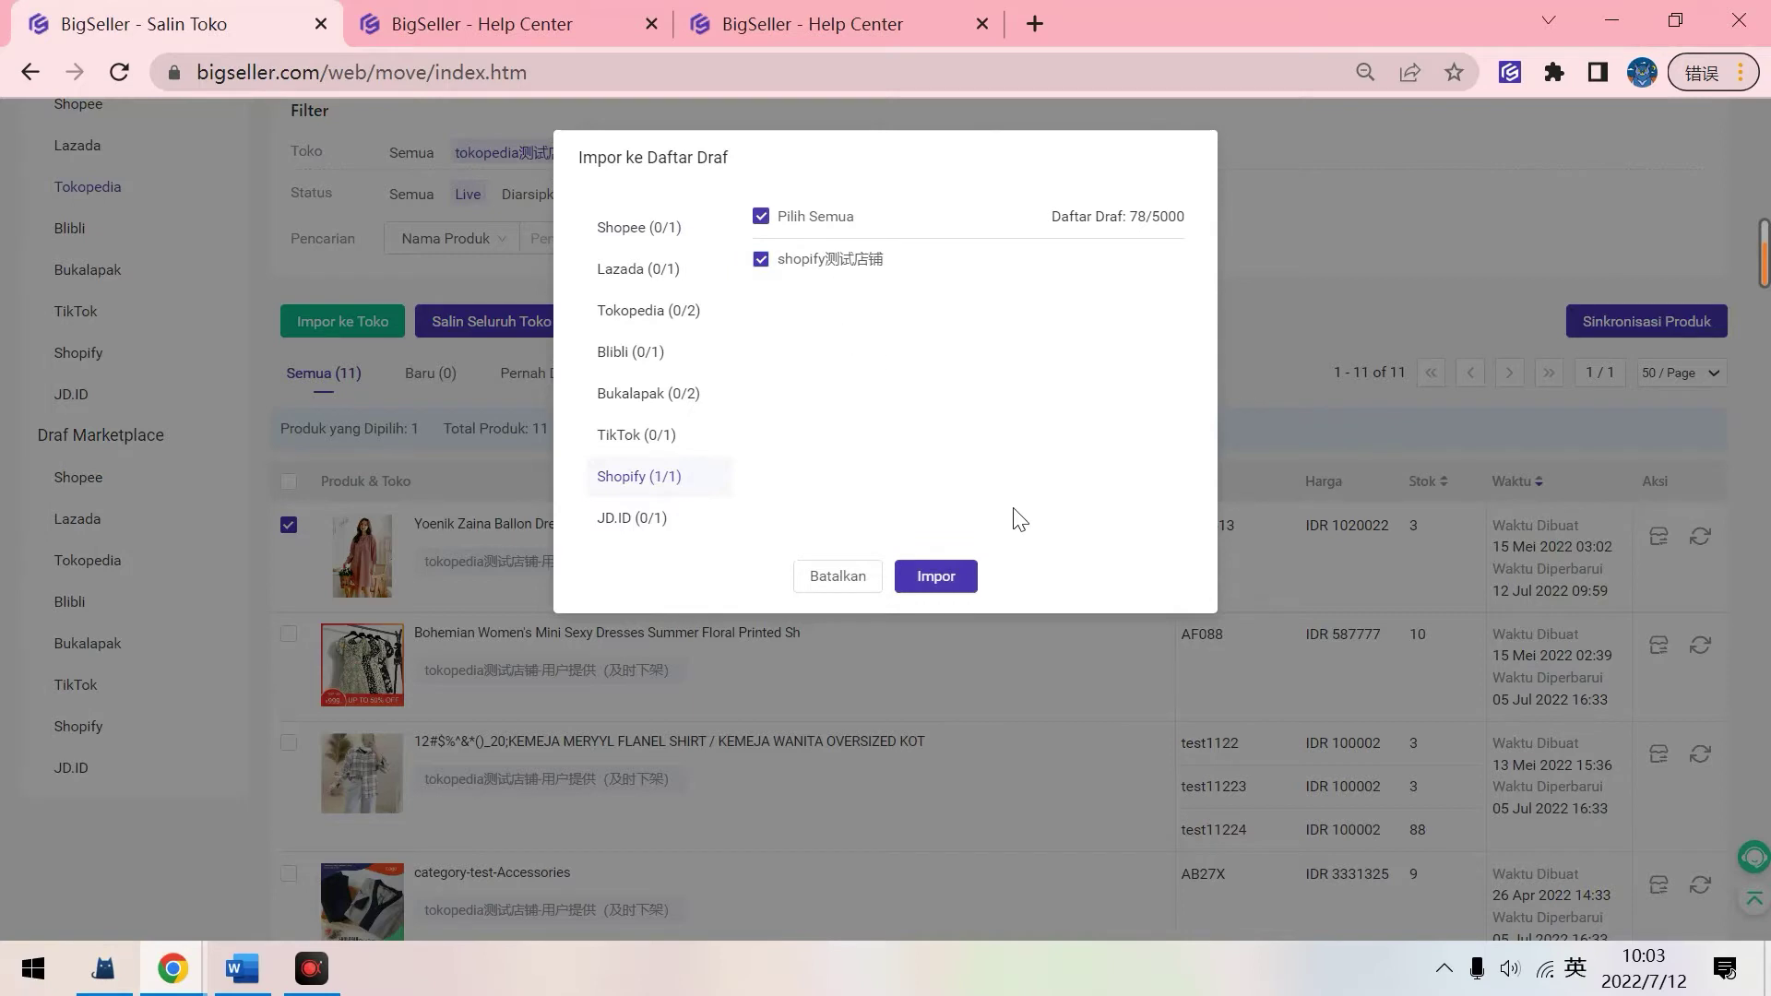
{"action": "left_click", "coordinate": [951, 577]}
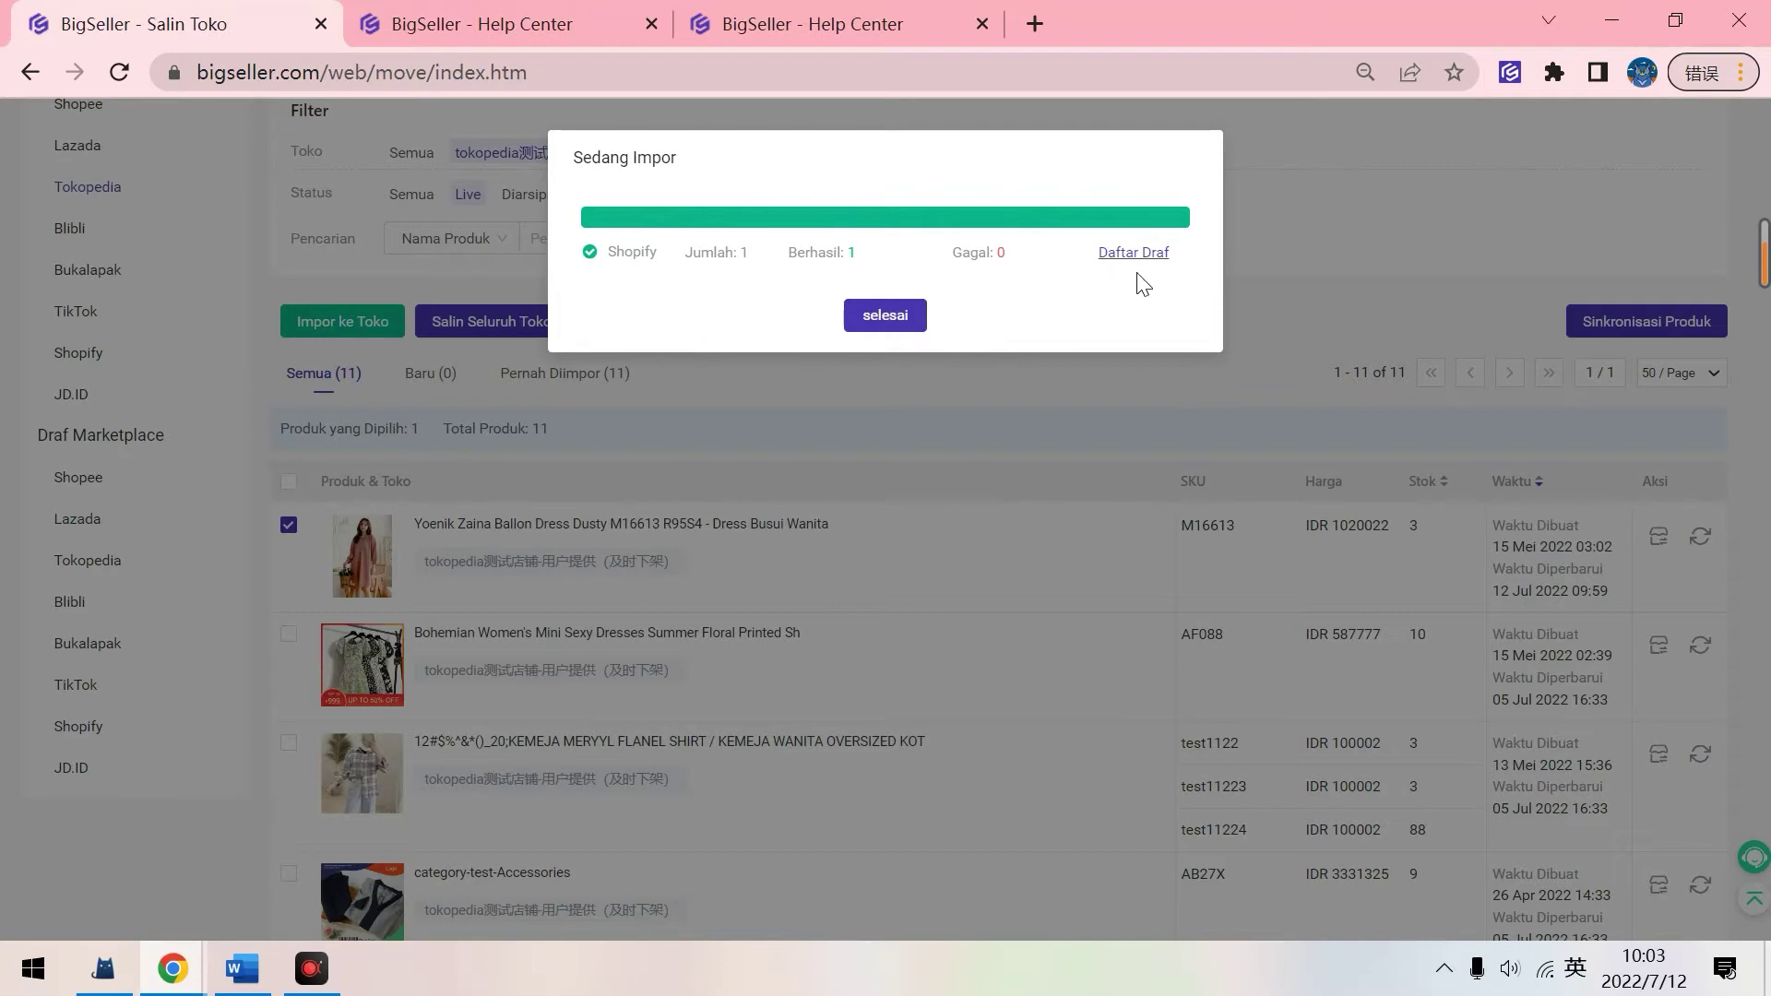
{"action": "left_click", "coordinate": [891, 323]}
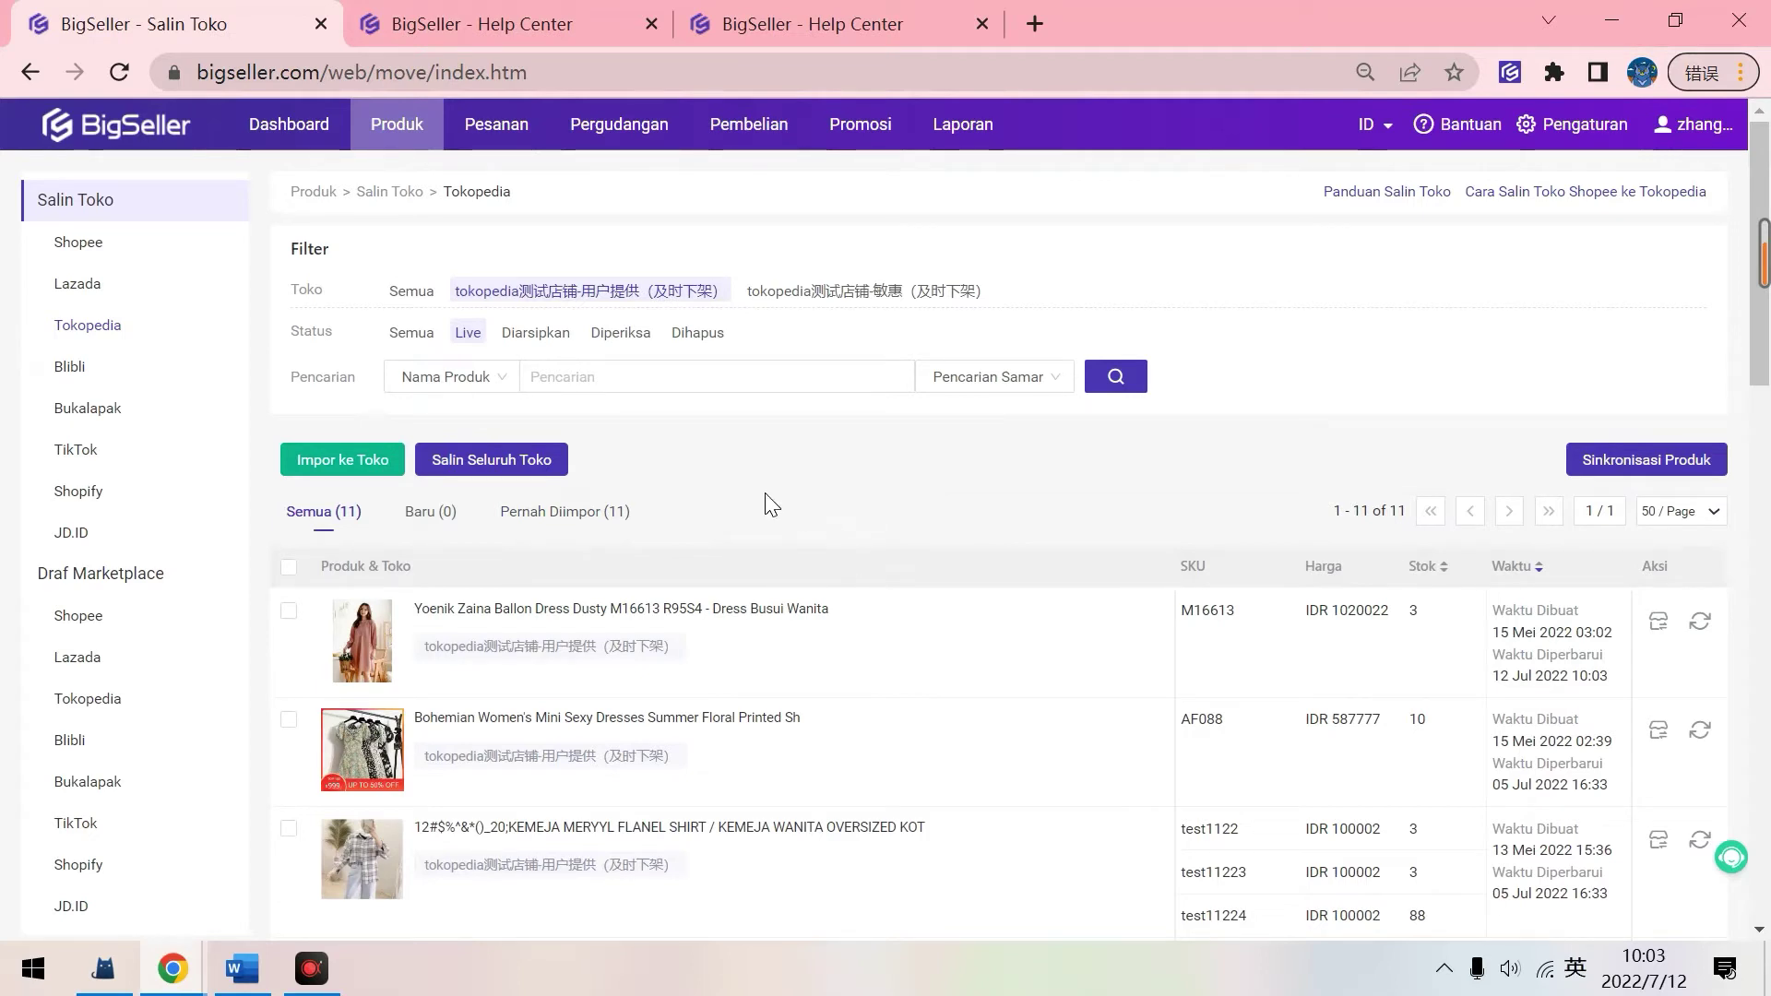
Reload the Tokopedia copy list and show all products in every status for the store tokopedia测试店铺-用户提供（及时下架）
{"action": "left_click", "coordinate": [92, 334]}
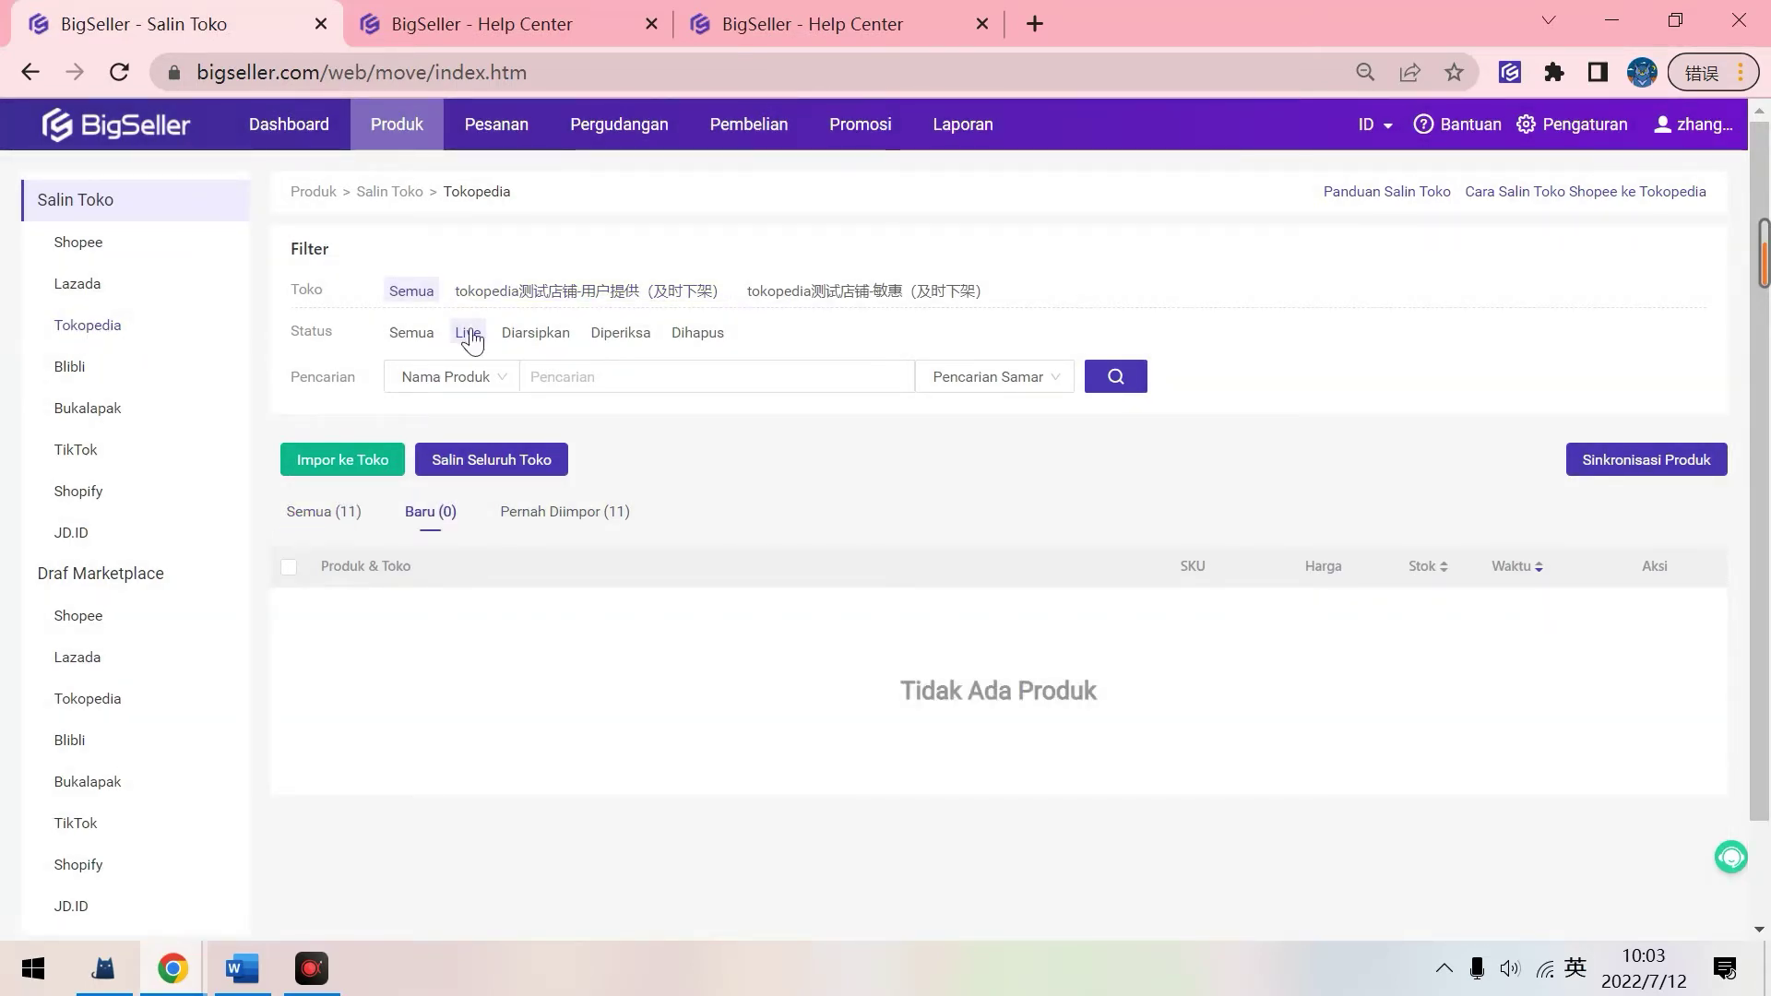
{"action": "left_click", "coordinate": [589, 291]}
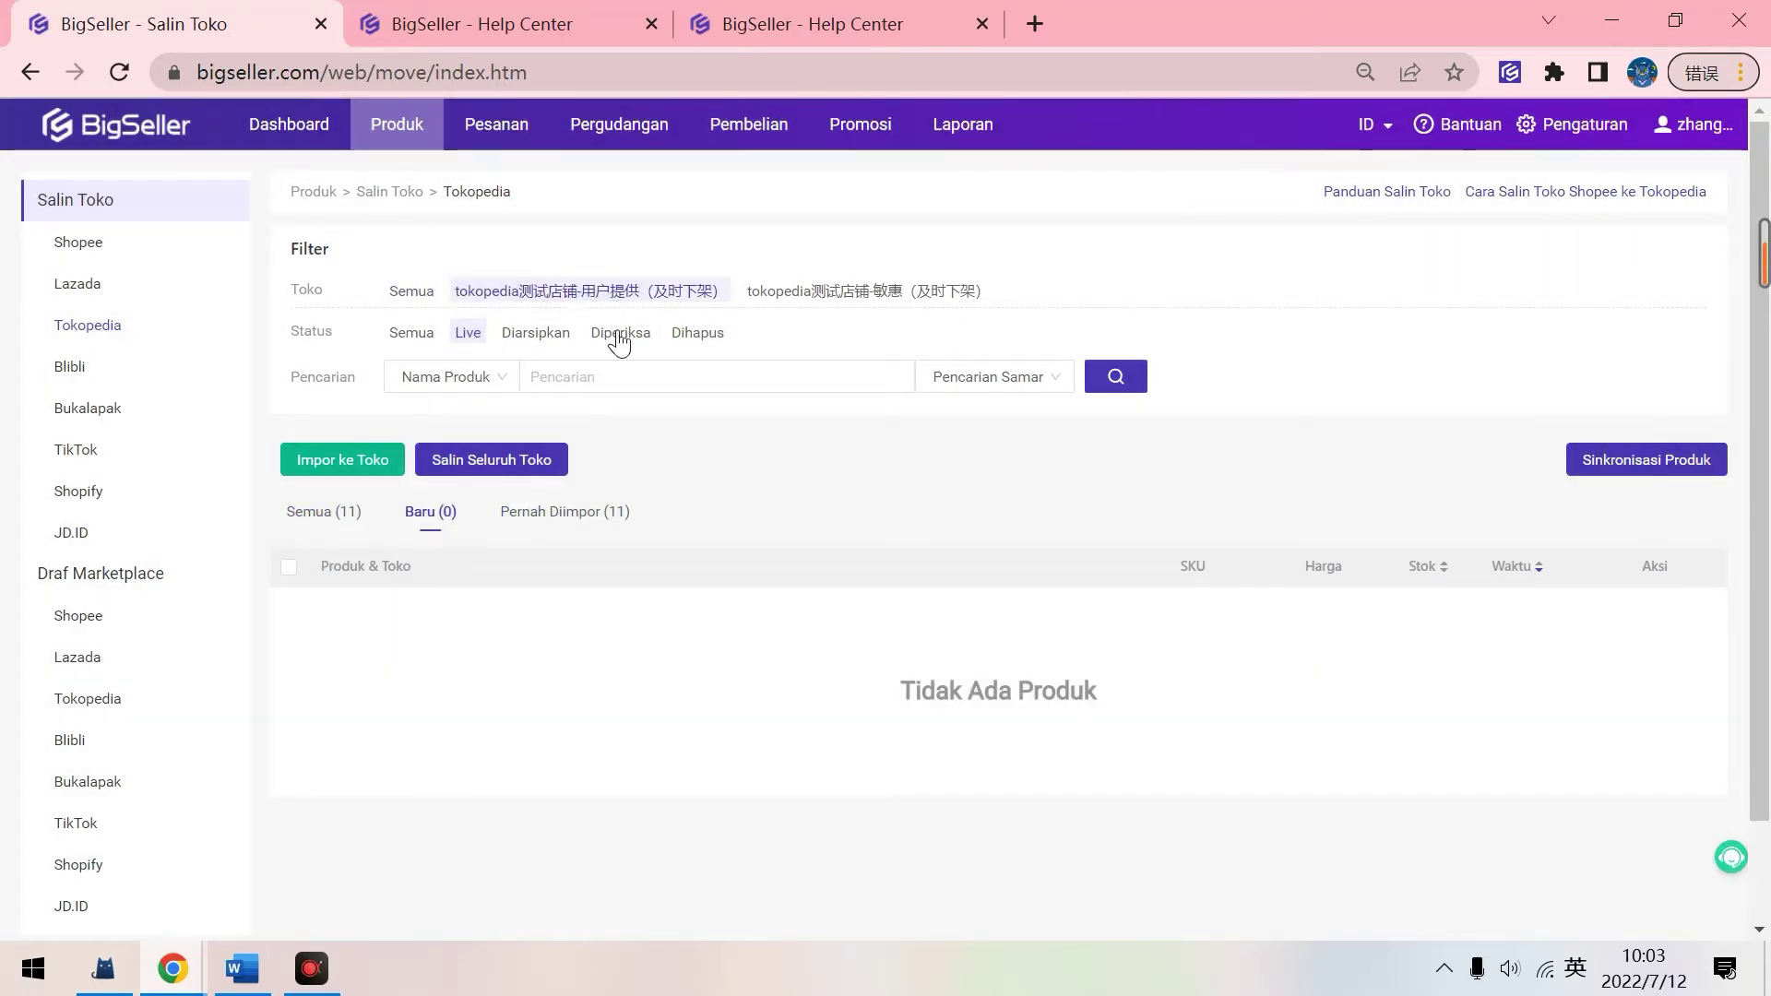
{"action": "left_click", "coordinate": [423, 333]}
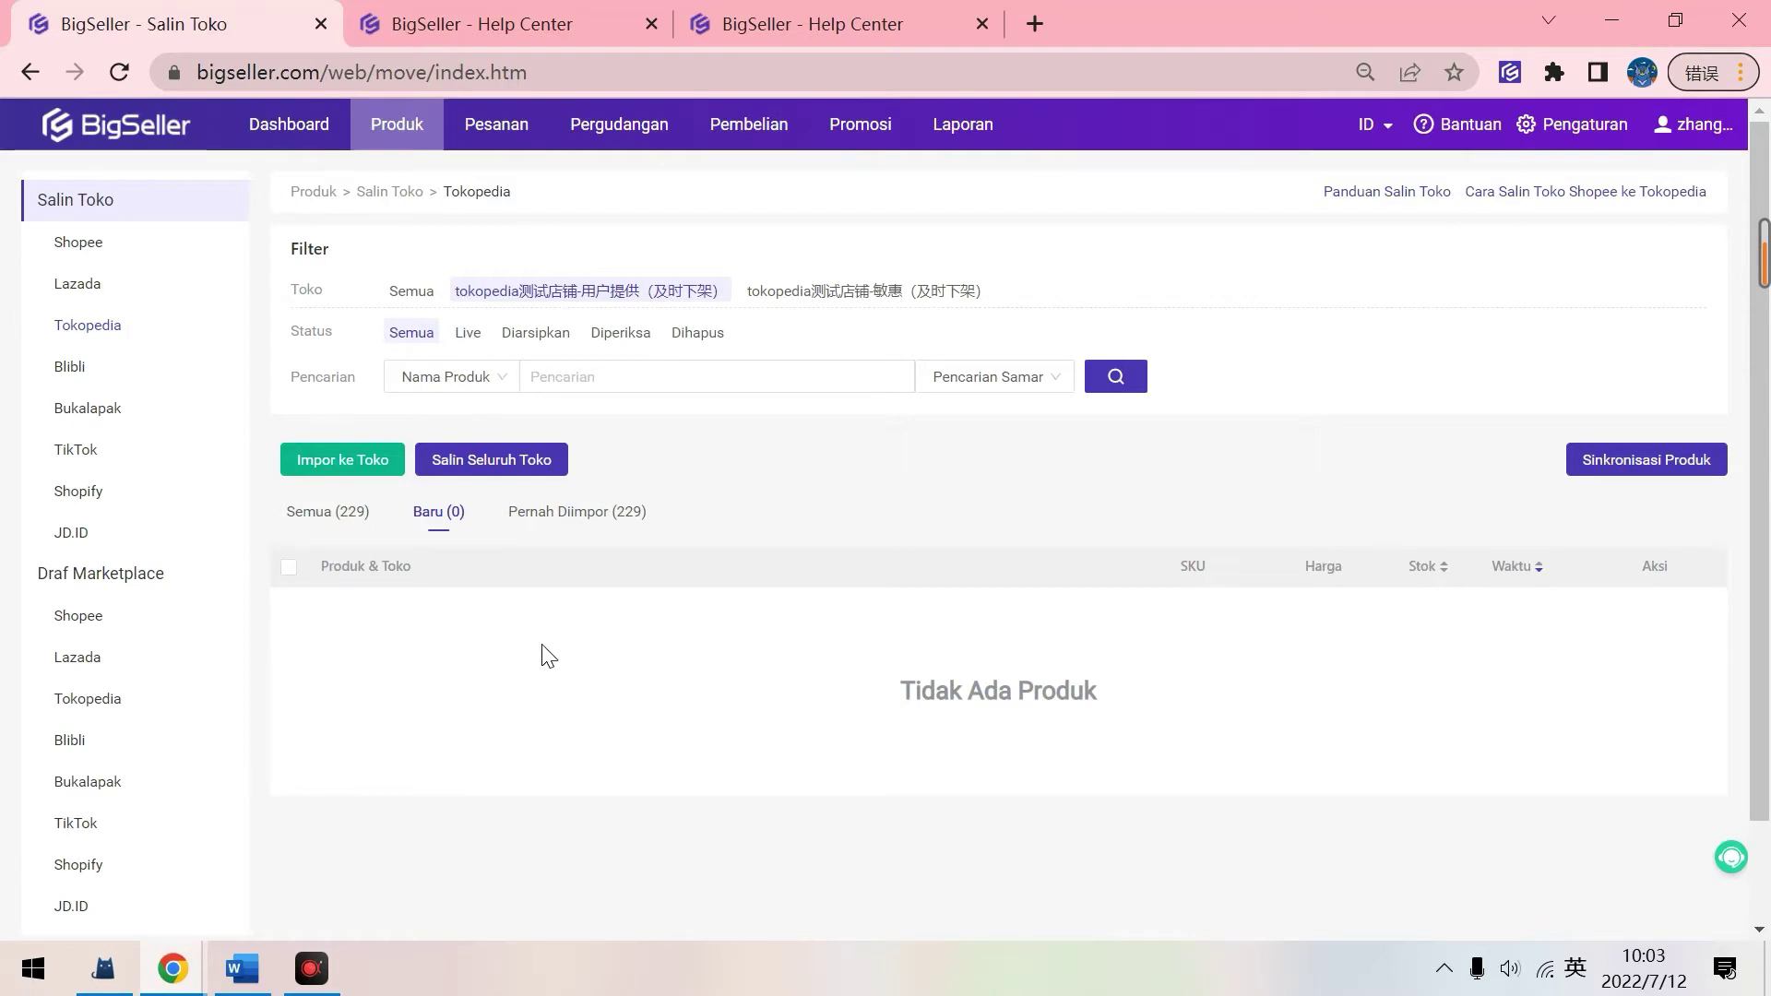
{"action": "left_click", "coordinate": [366, 523]}
{"action": "scroll", "coordinate": [465, 611], "scroll_direction": "down", "scroll_amount": 1}
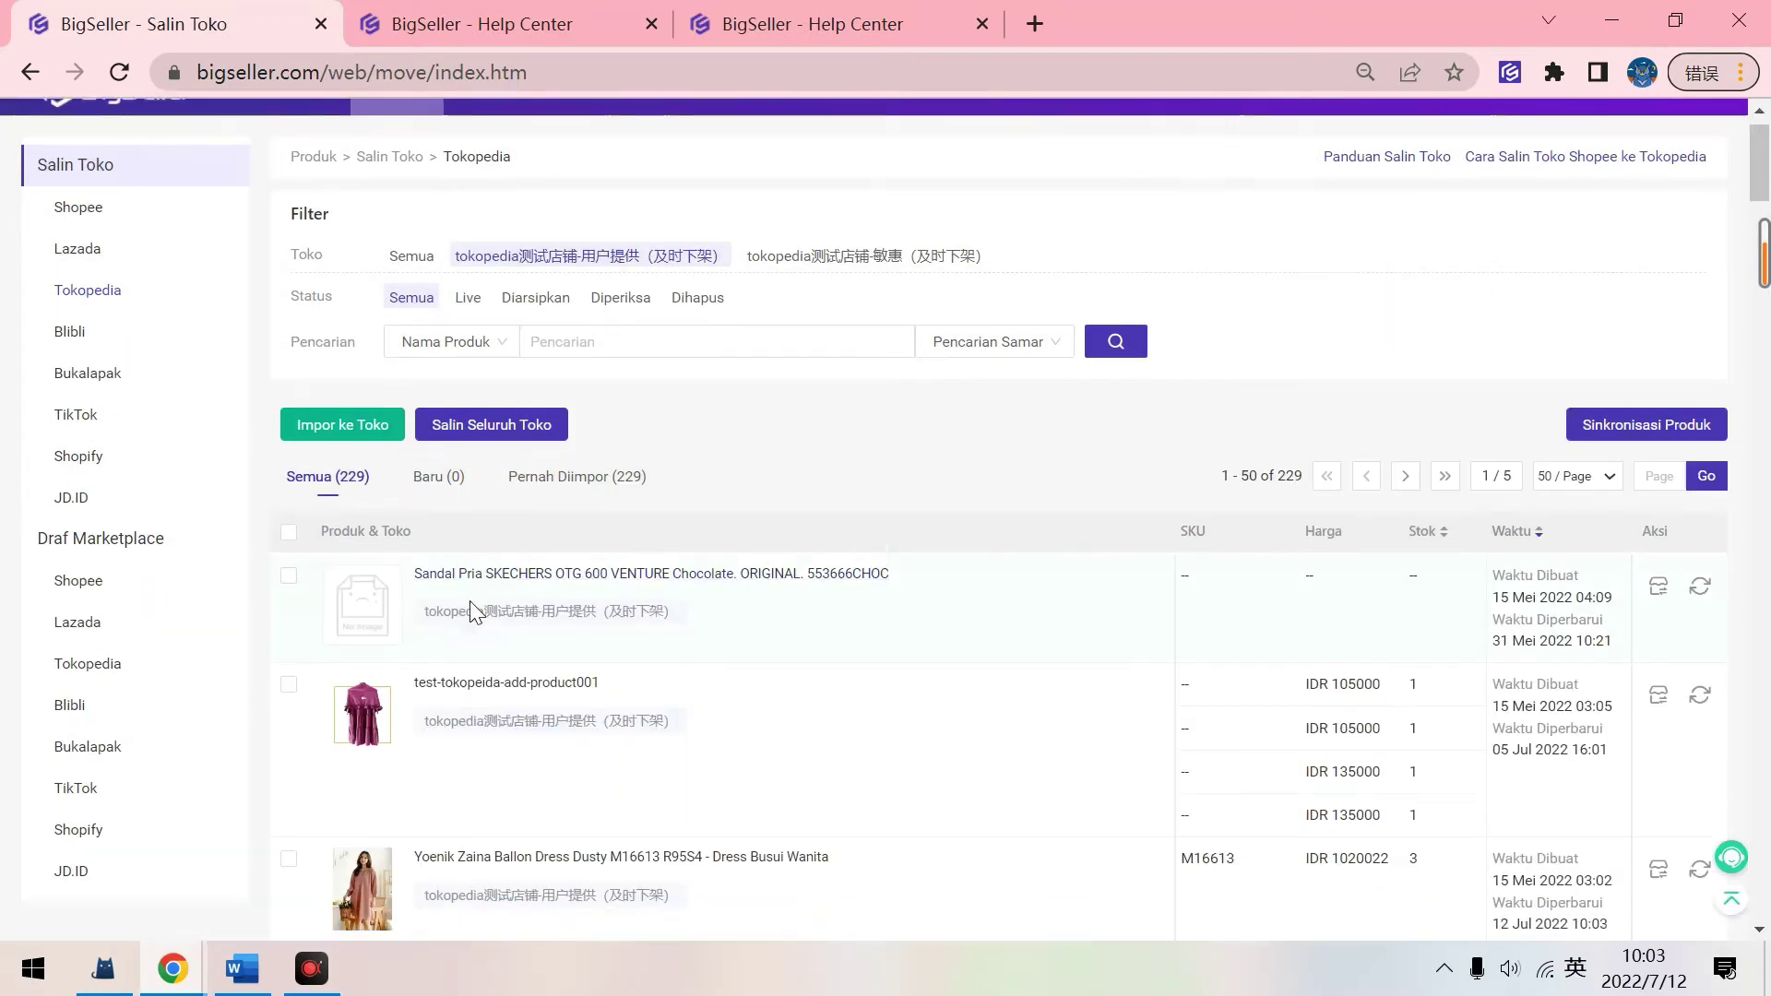
{"action": "scroll", "coordinate": [395, 701], "scroll_direction": "down", "scroll_amount": 2}
{"action": "left_click", "coordinate": [289, 479]}
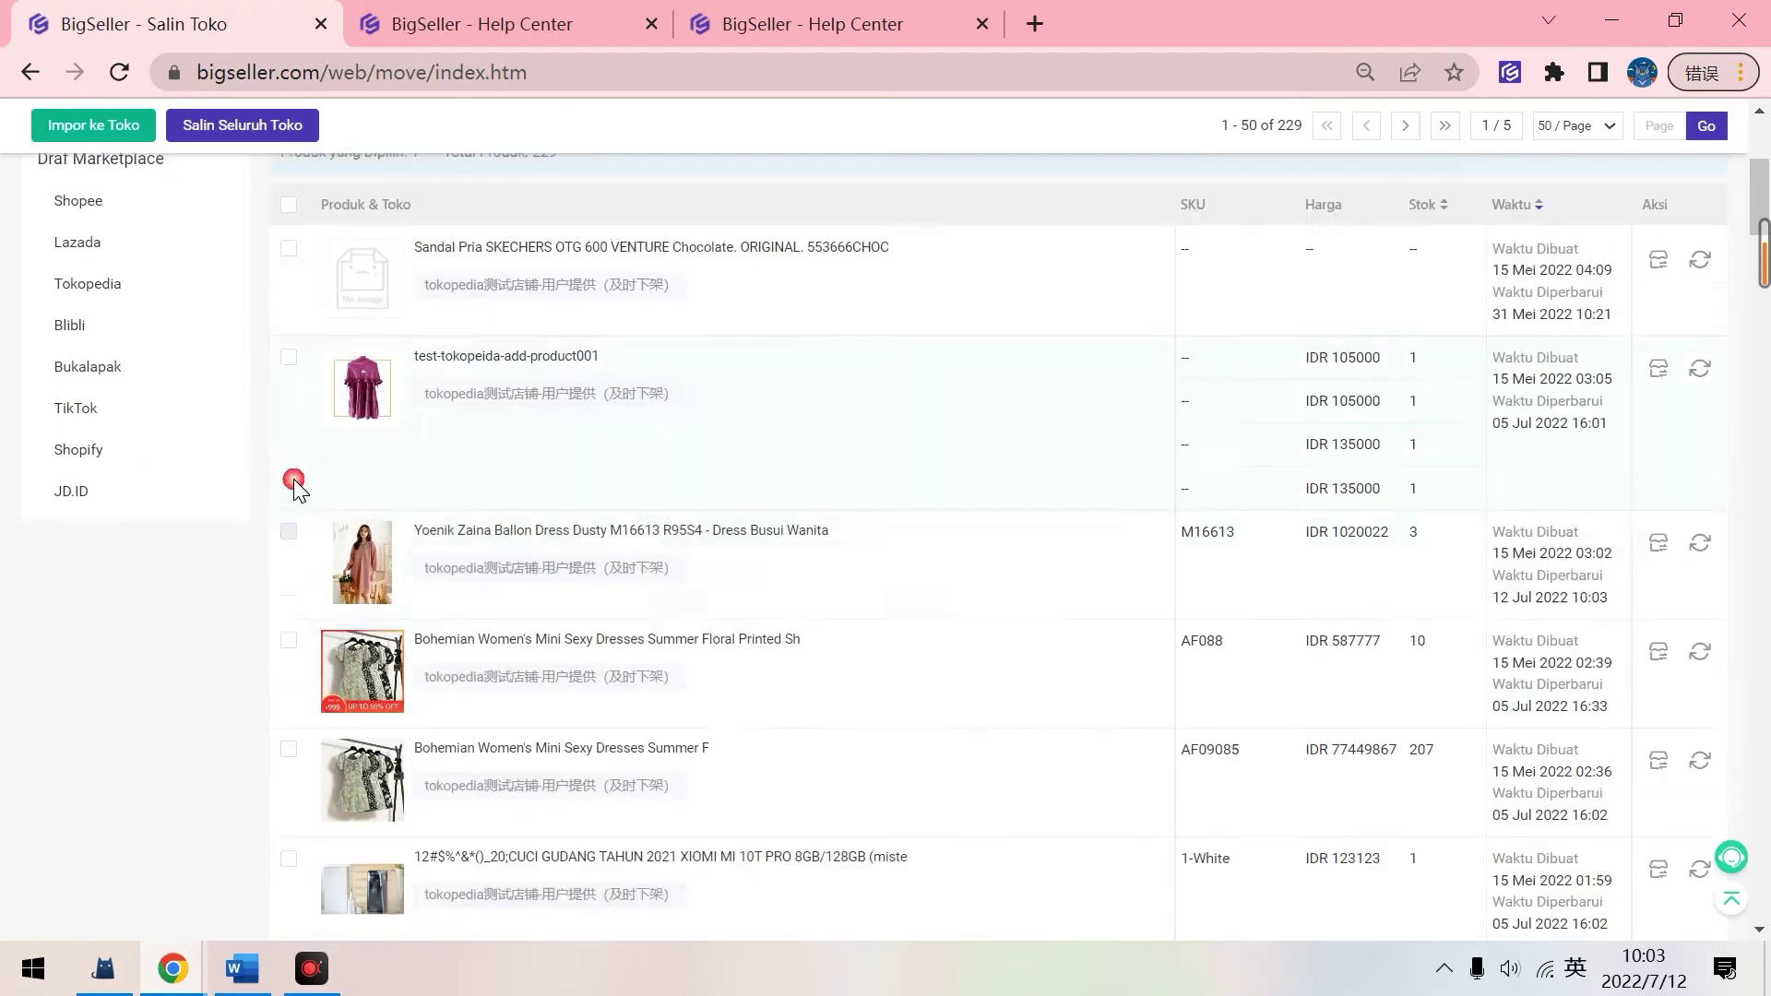
{"action": "left_click", "coordinate": [288, 639]}
{"action": "scroll", "coordinate": [563, 620], "scroll_direction": "up", "scroll_amount": 2}
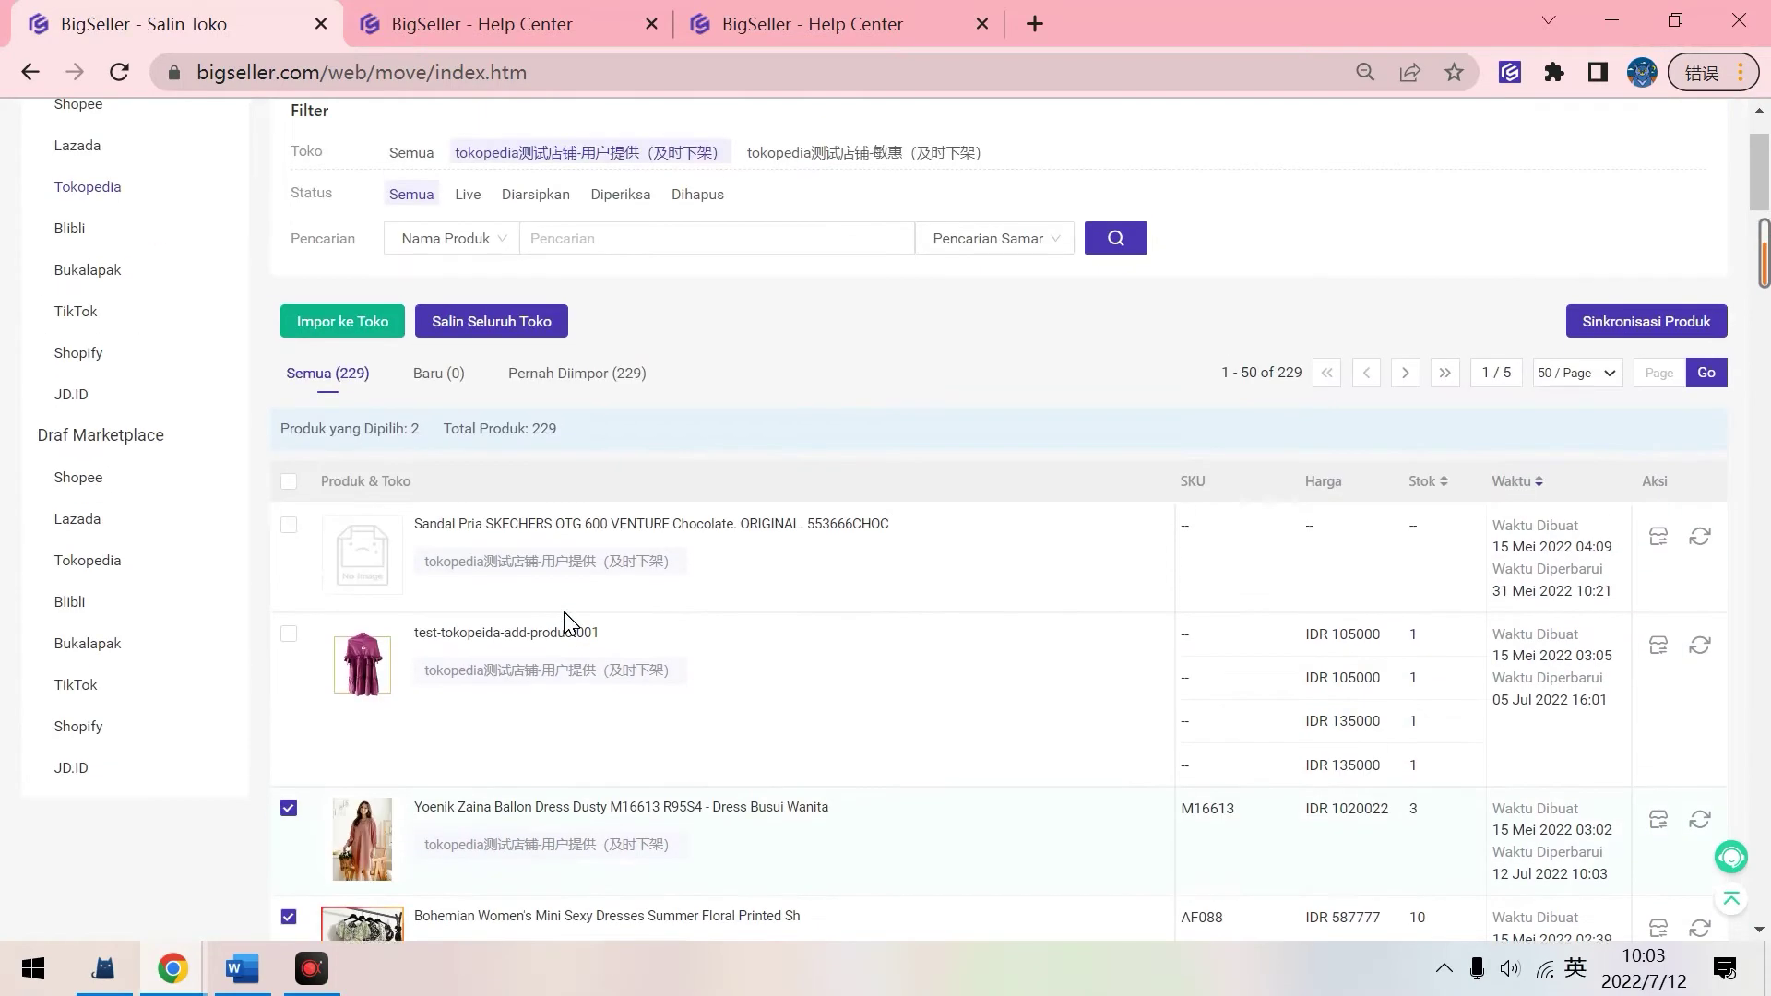
{"action": "scroll", "coordinate": [563, 620], "scroll_direction": "down", "scroll_amount": 3}
{"action": "scroll", "coordinate": [365, 534], "scroll_direction": "up", "scroll_amount": 4}
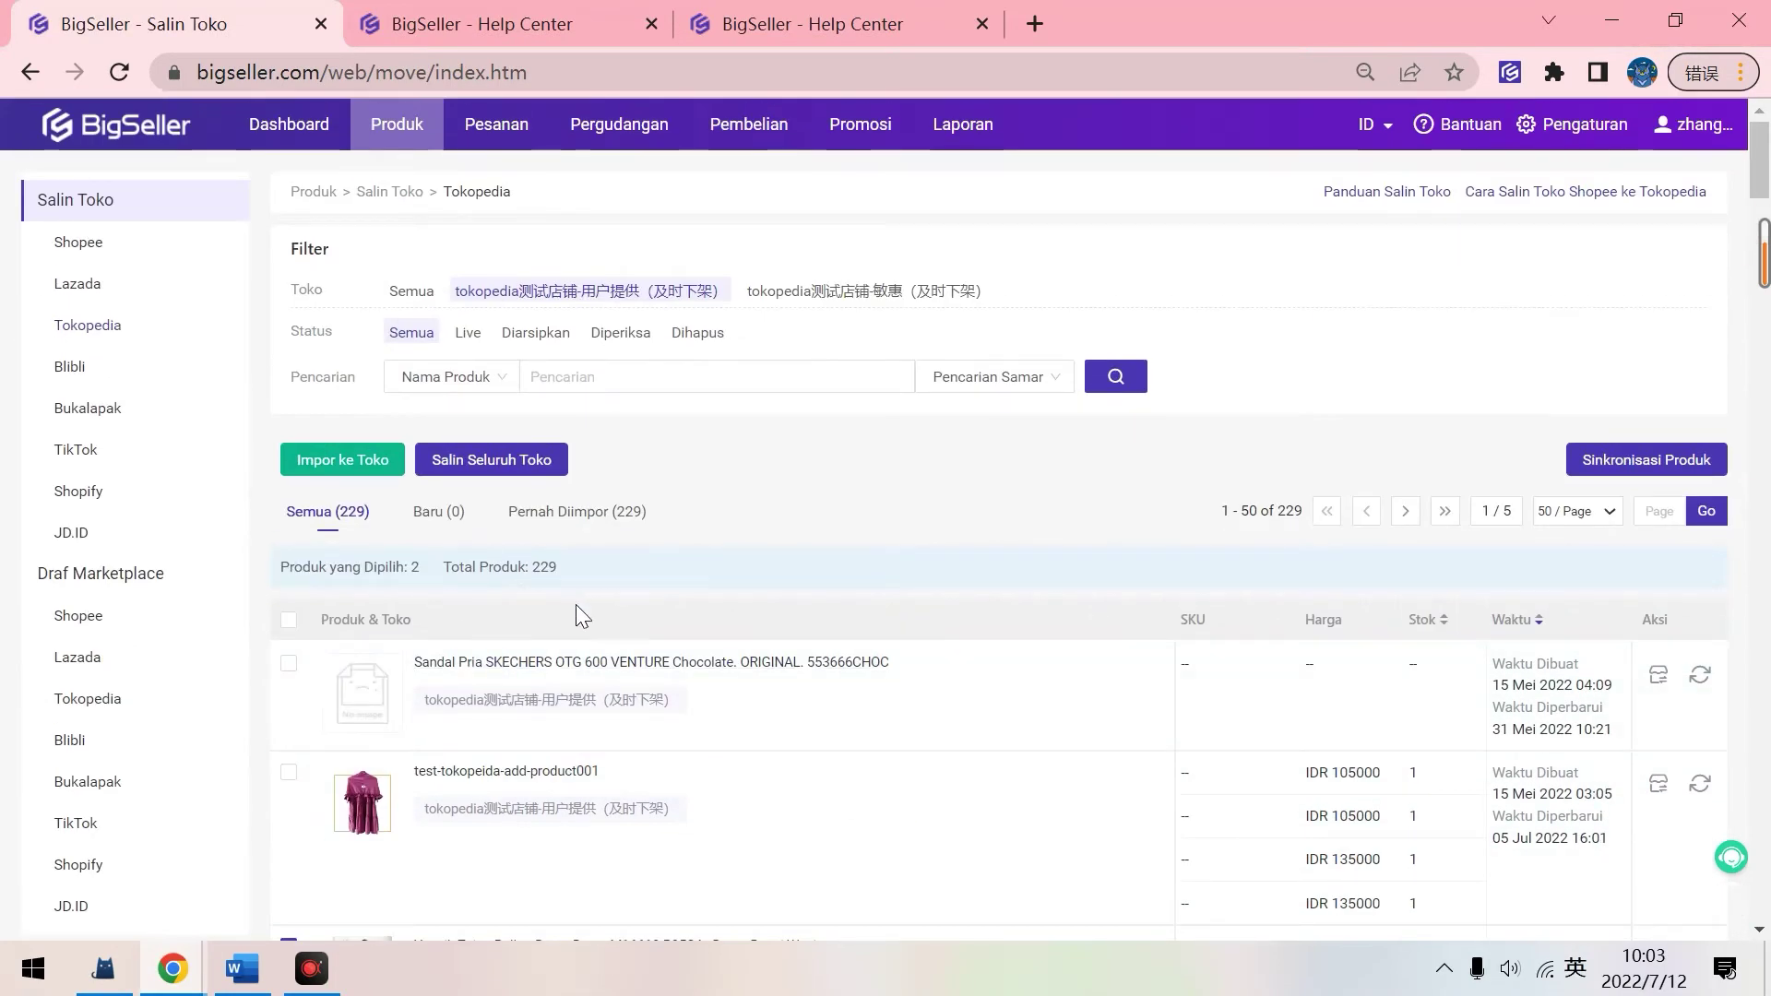
Import the selected products in bulk into the draft list of the Shopify store shopify测试店铺
{"action": "left_click", "coordinate": [344, 461]}
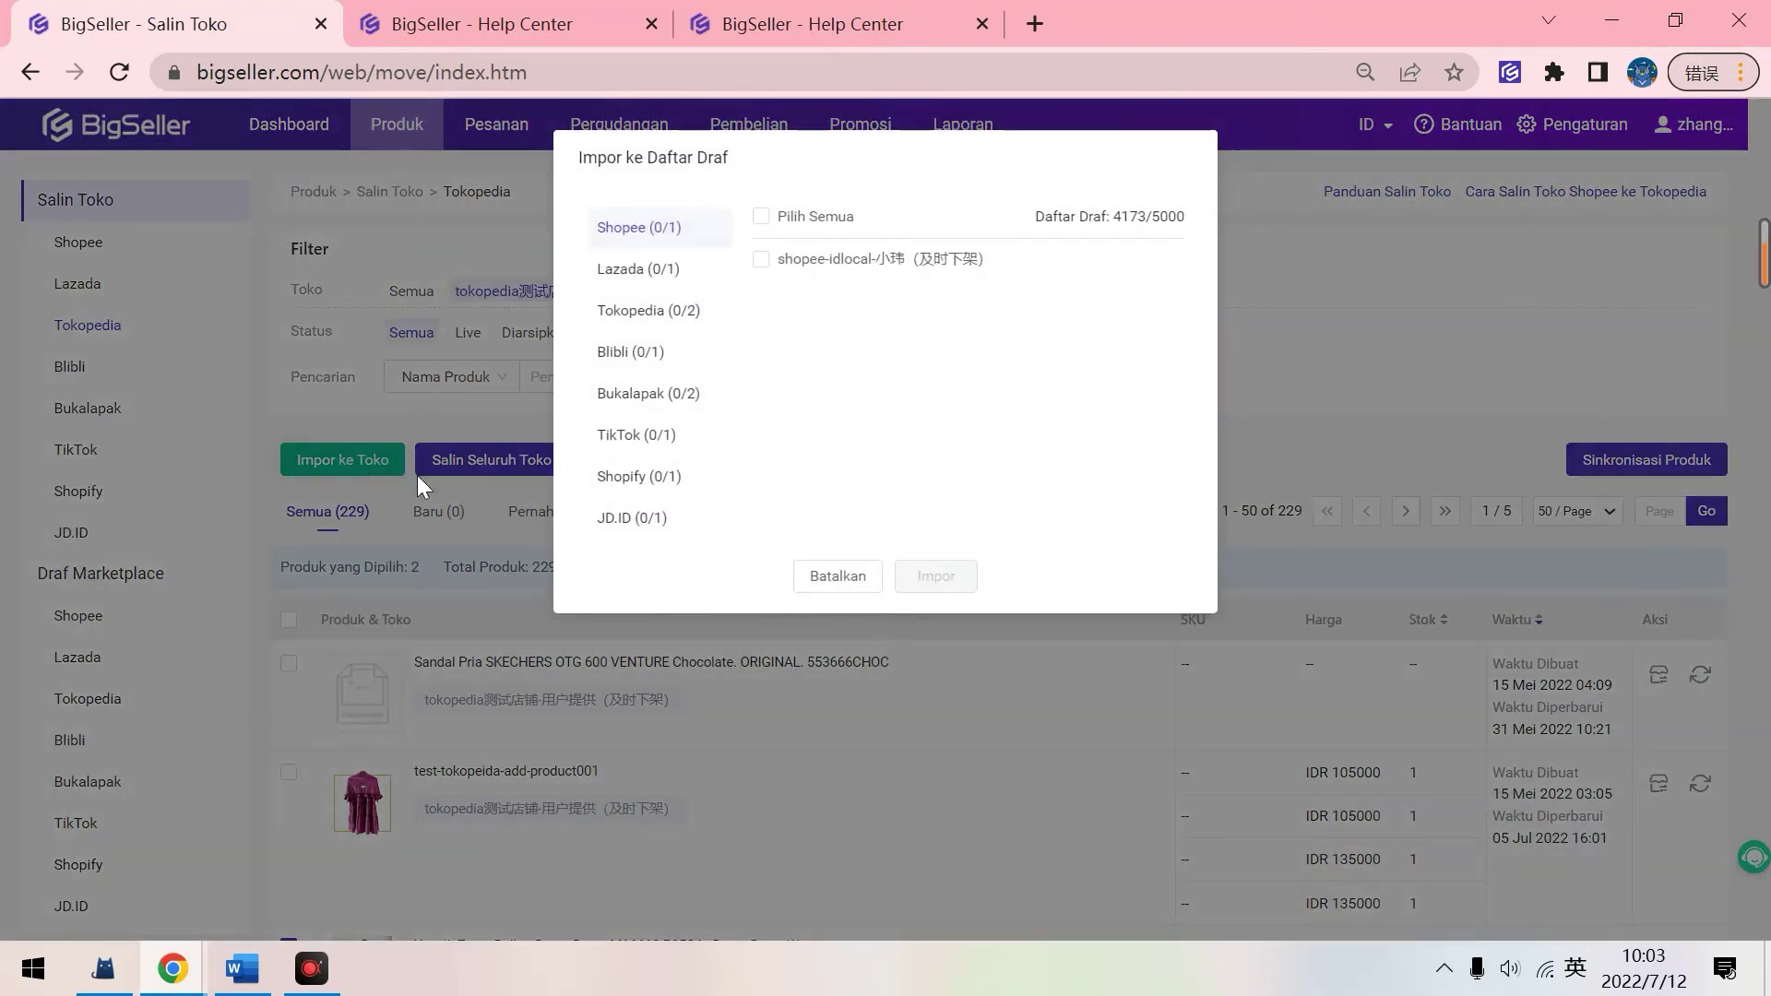
{"action": "left_click", "coordinate": [650, 482]}
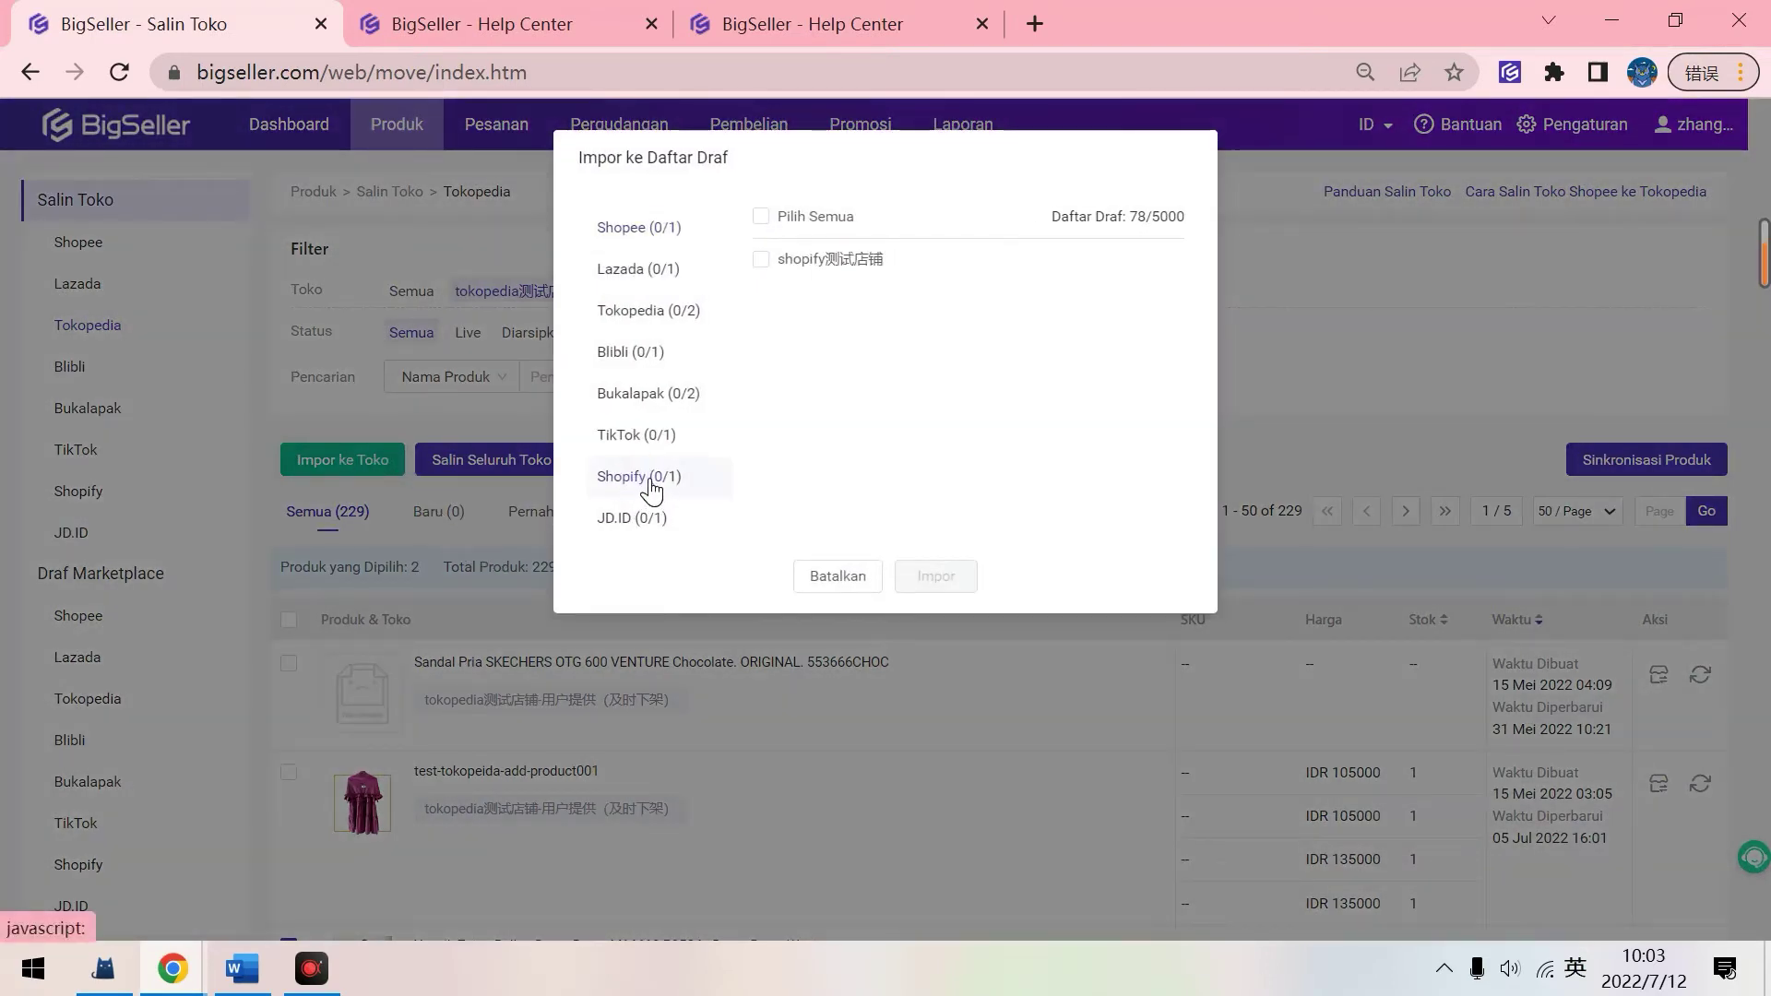
{"action": "left_click", "coordinate": [762, 260]}
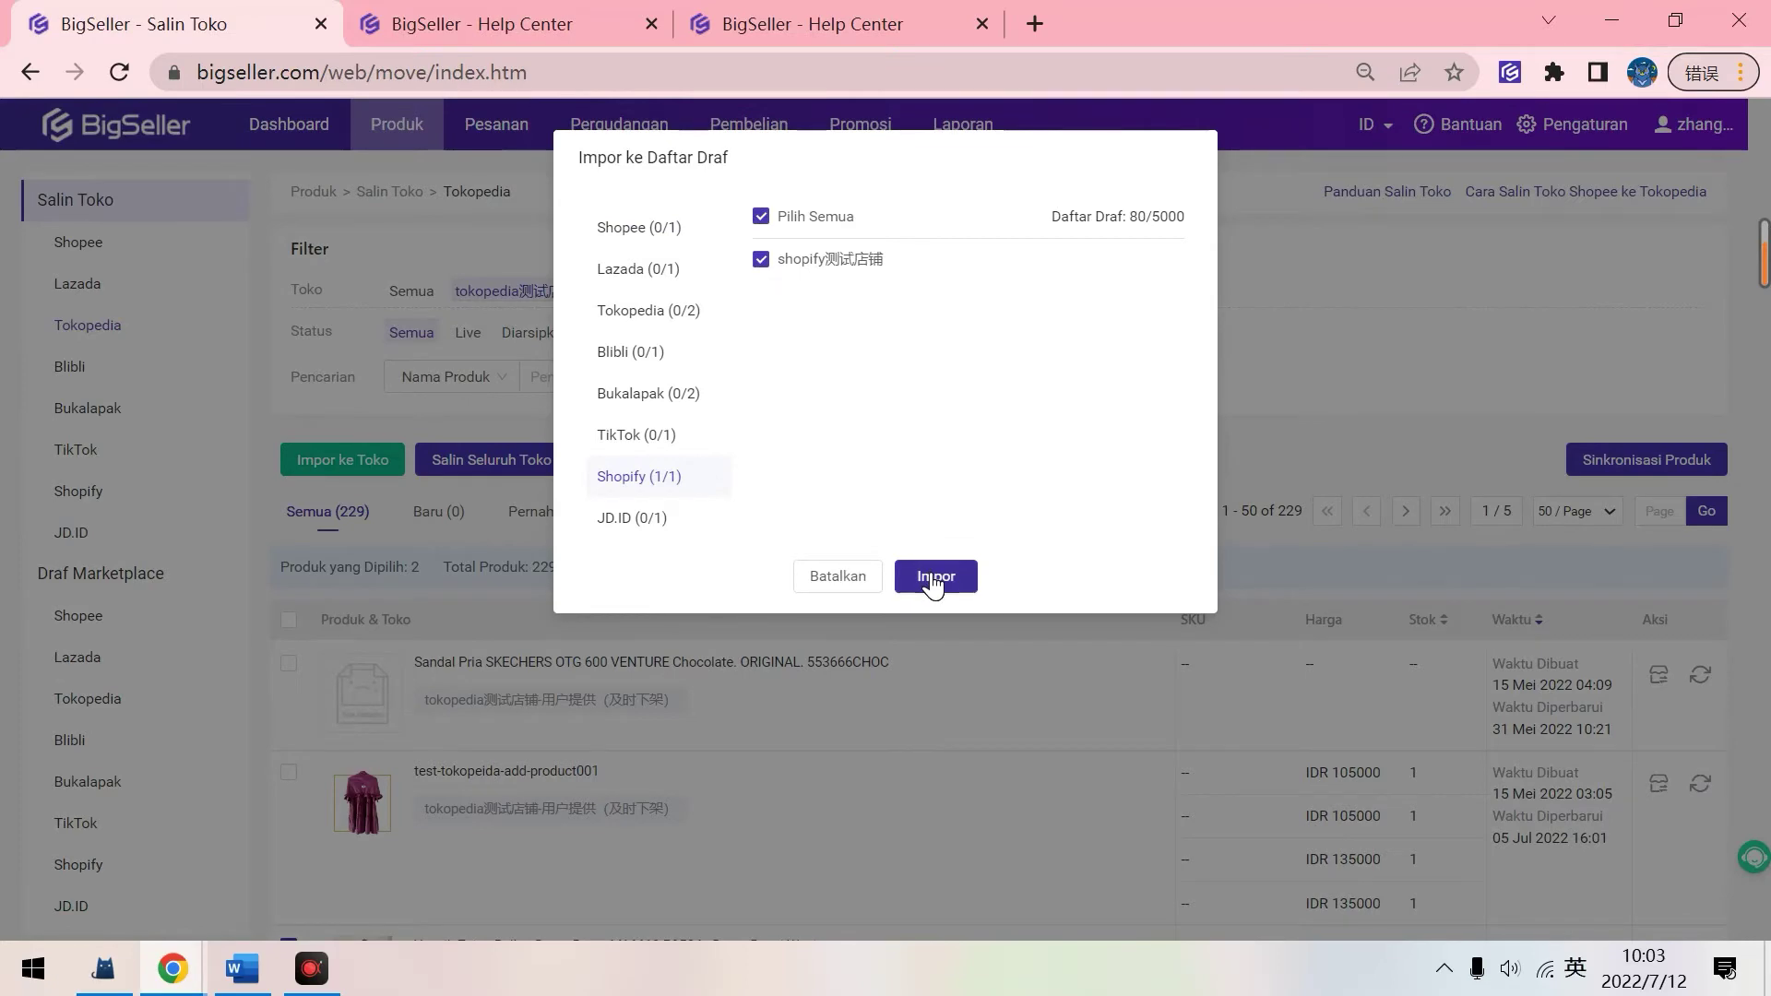
{"action": "left_click", "coordinate": [934, 577]}
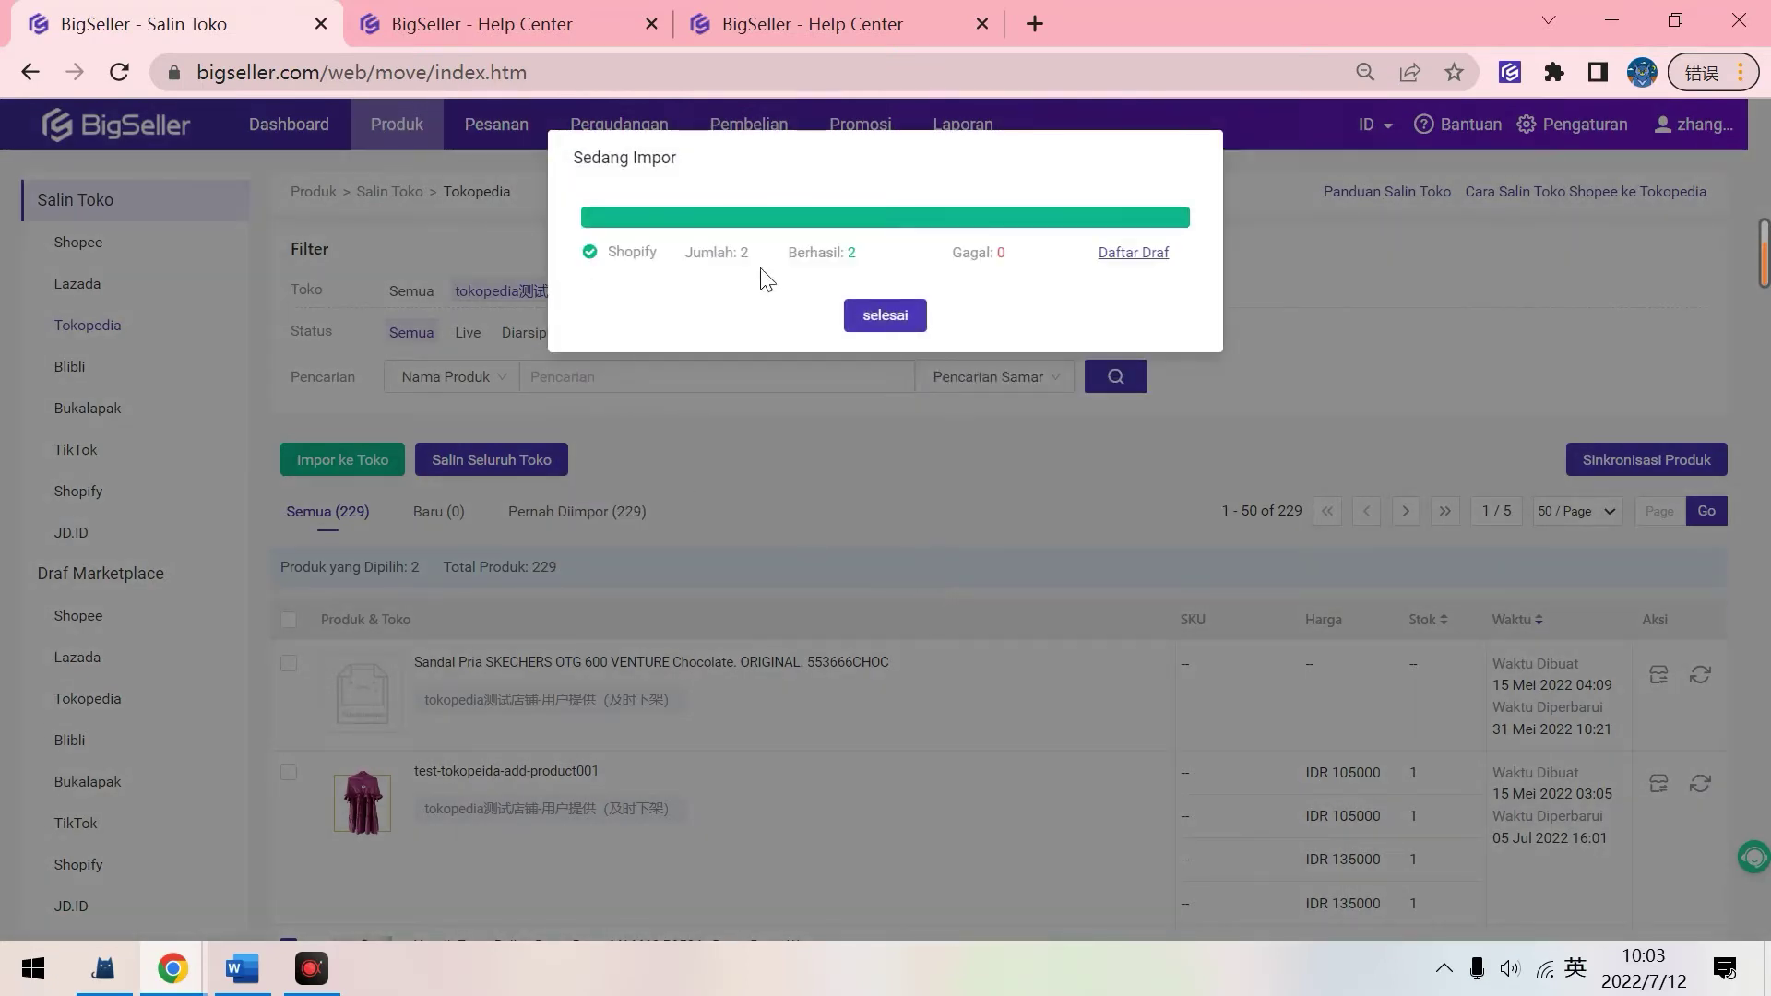
{"action": "left_click", "coordinate": [905, 316]}
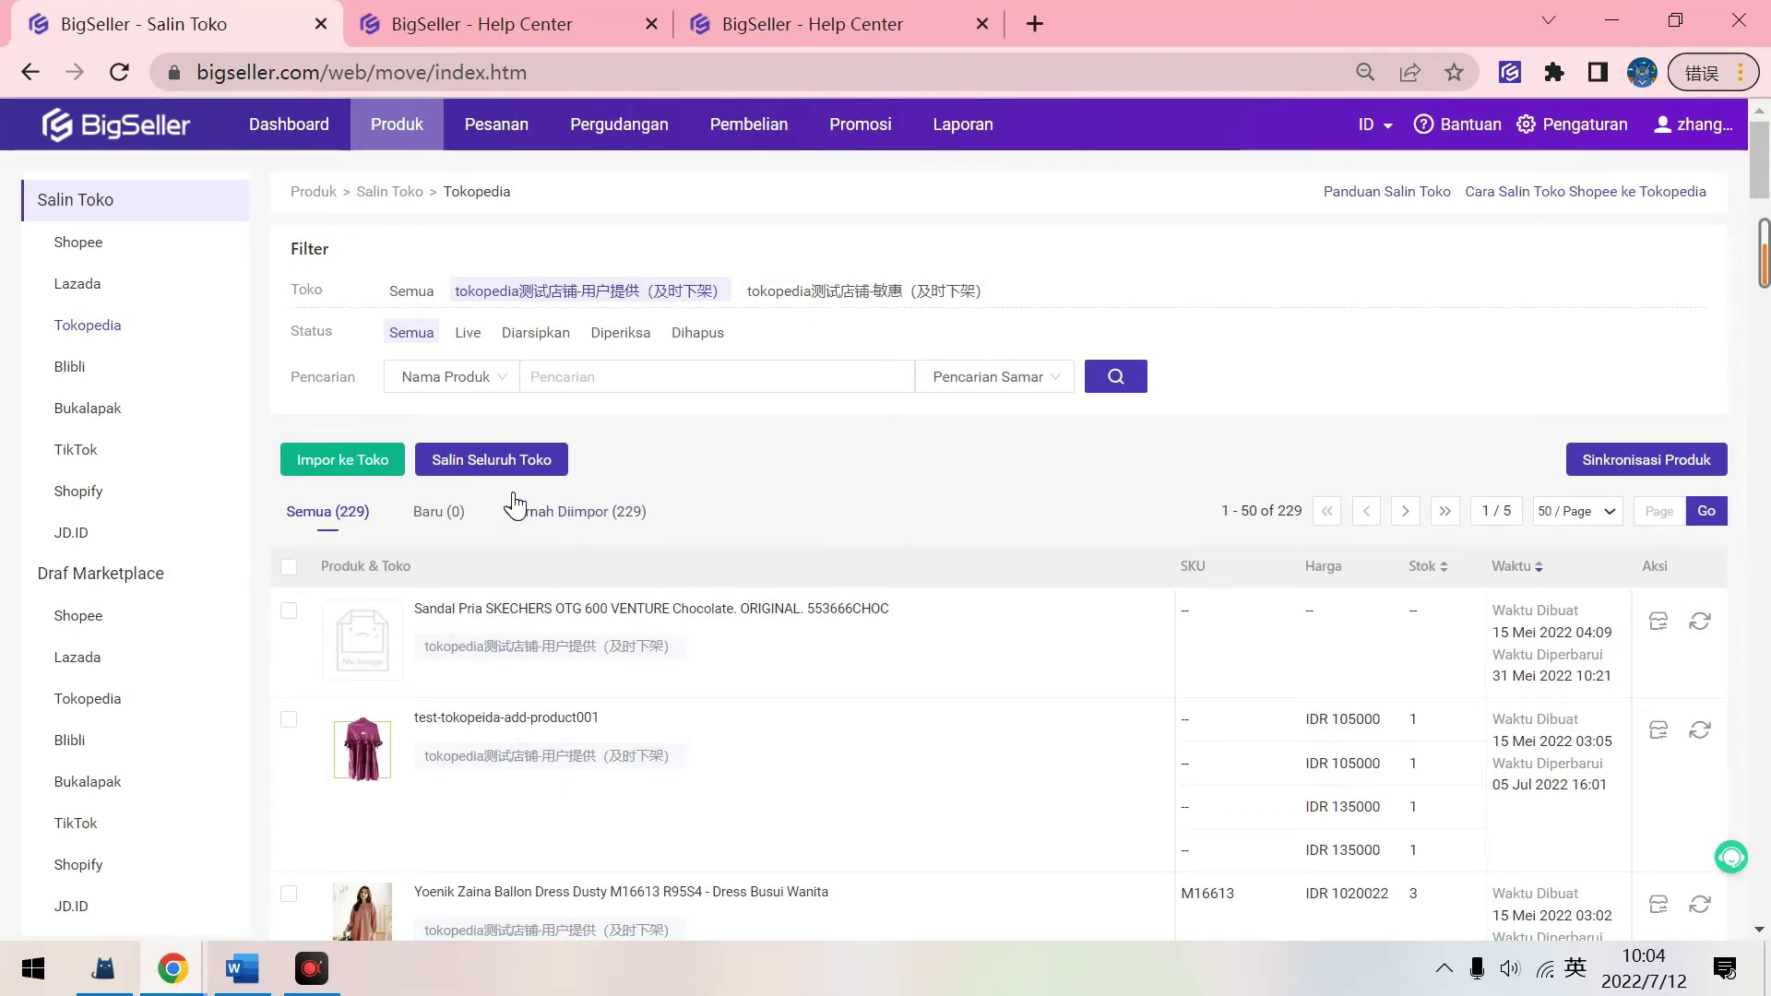
Start a whole-store copy from Tokopedia with tokopedia测试店铺-用户提供（及时下架） as the source store
{"action": "left_click", "coordinate": [106, 330]}
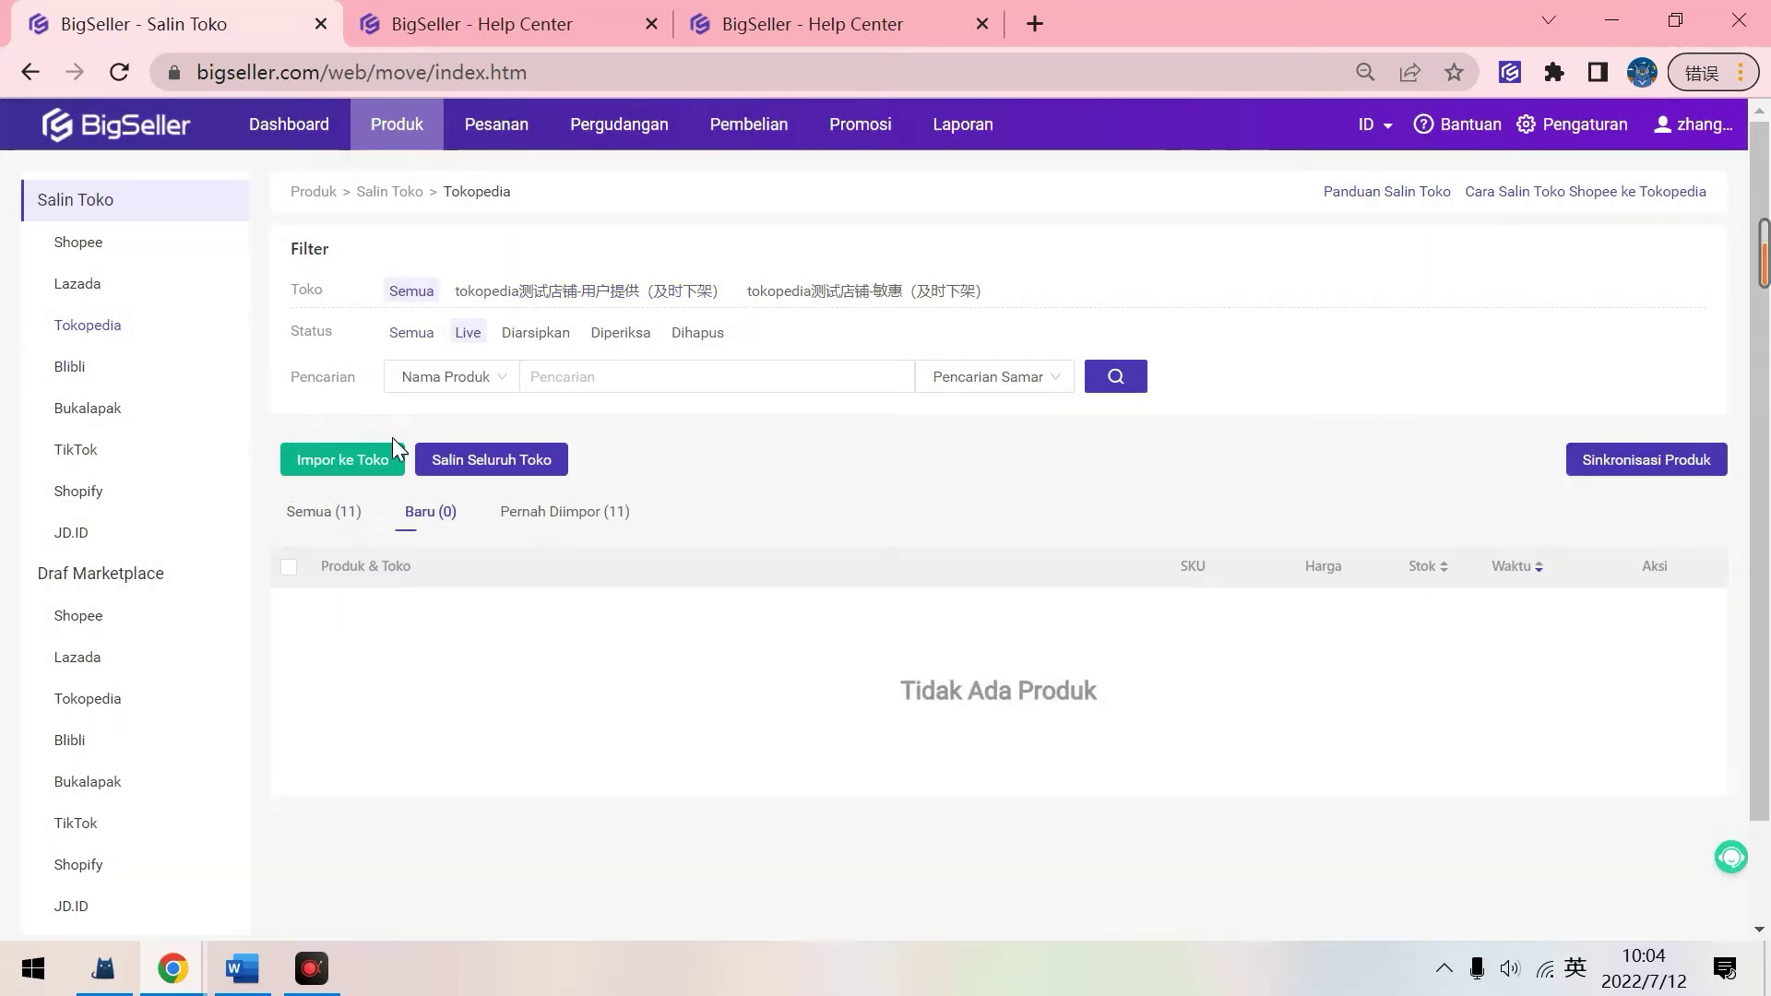
{"action": "left_click", "coordinate": [521, 466]}
{"action": "left_click", "coordinate": [795, 262]}
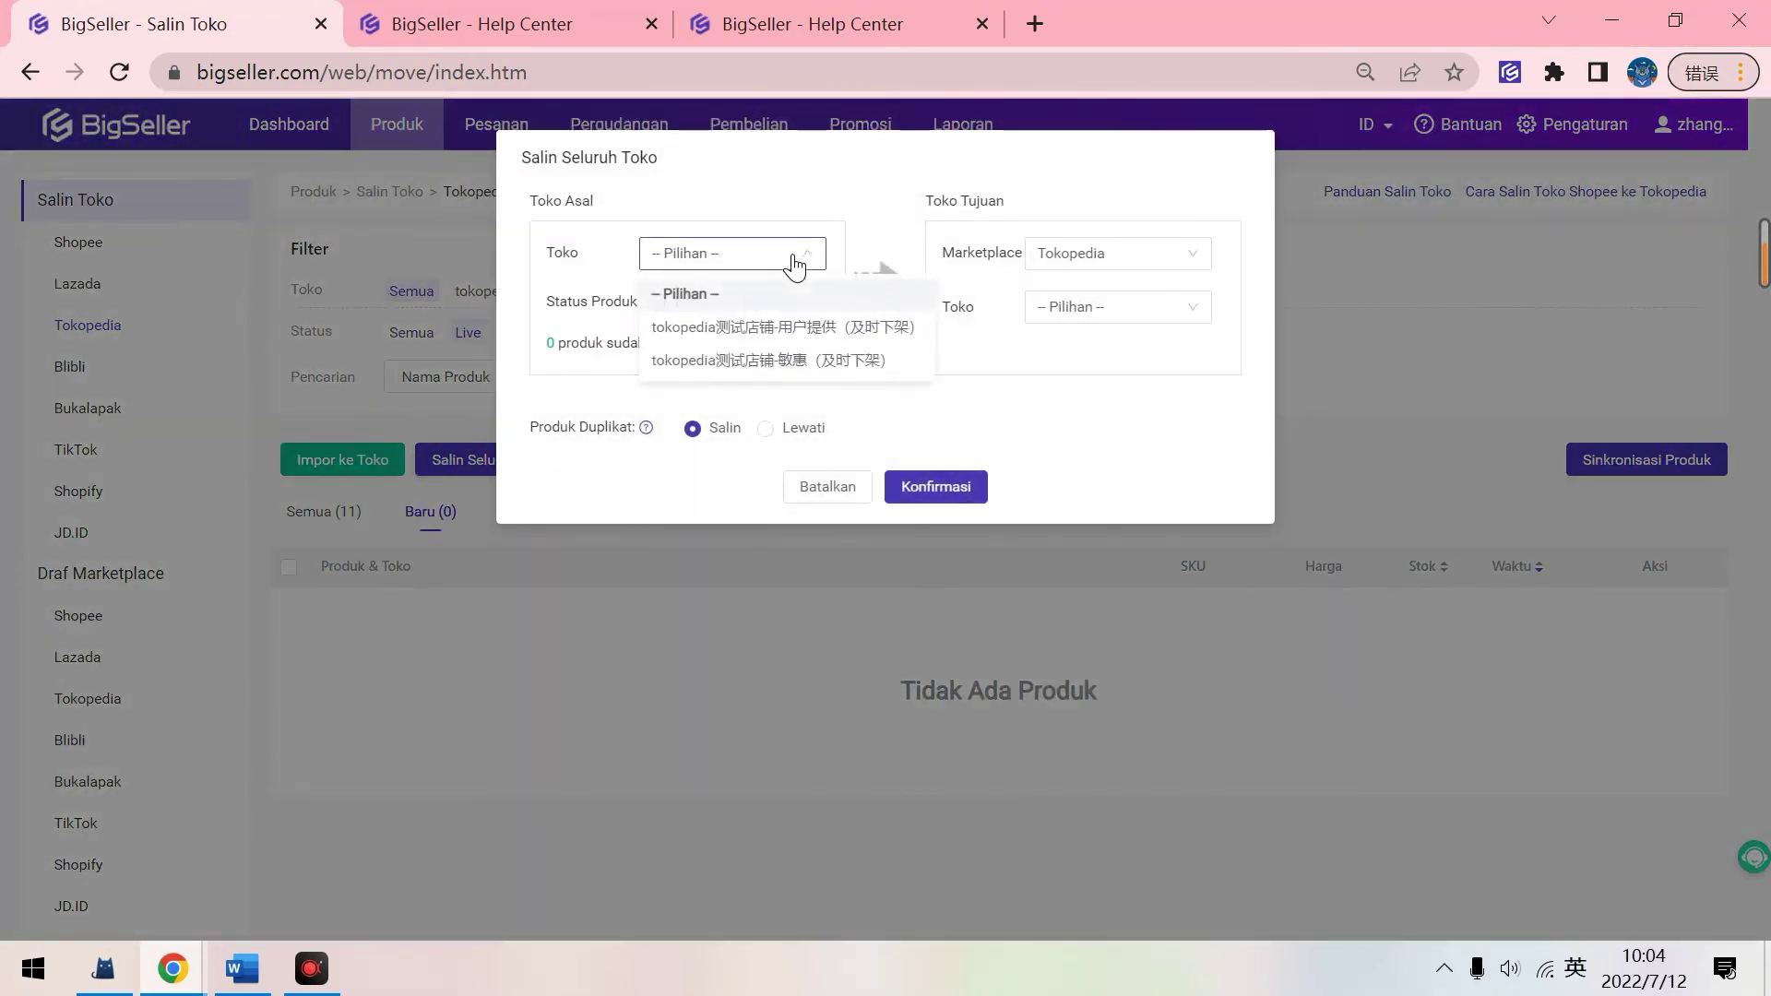
{"action": "left_click", "coordinate": [701, 333]}
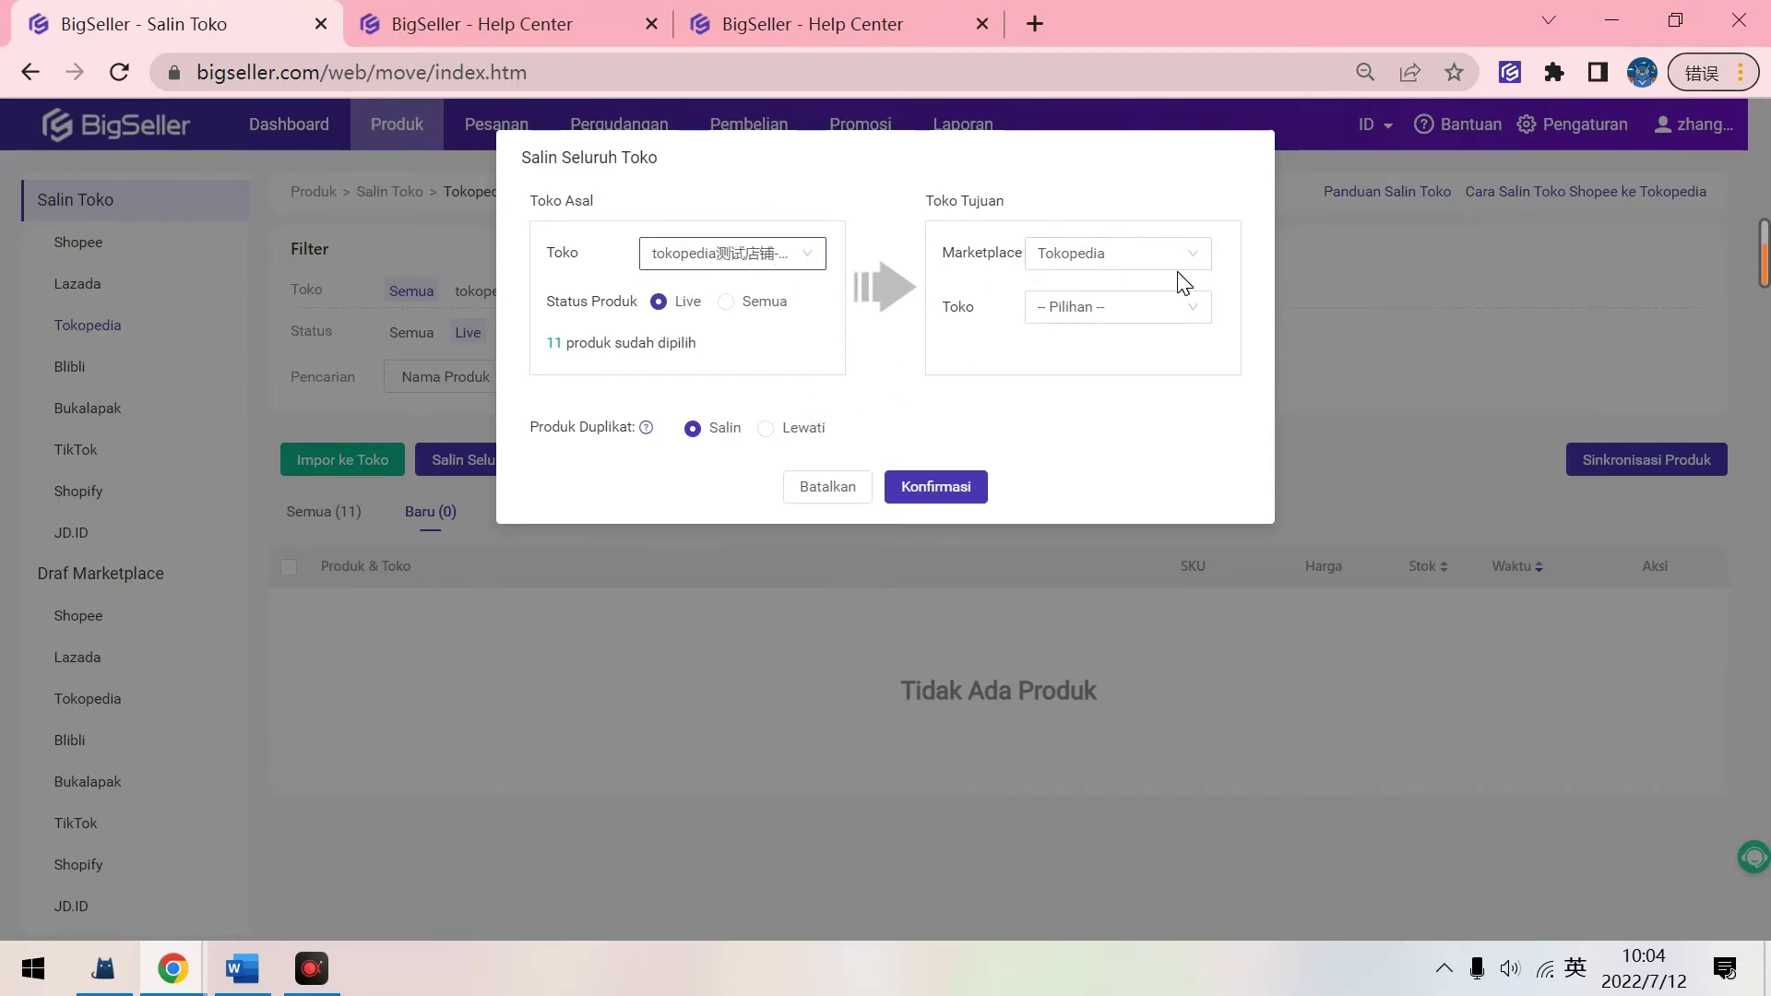
Set the copy's destination to the Shopify store shopify测试店铺 and run the whole-store copy
{"action": "left_click", "coordinate": [1133, 255]}
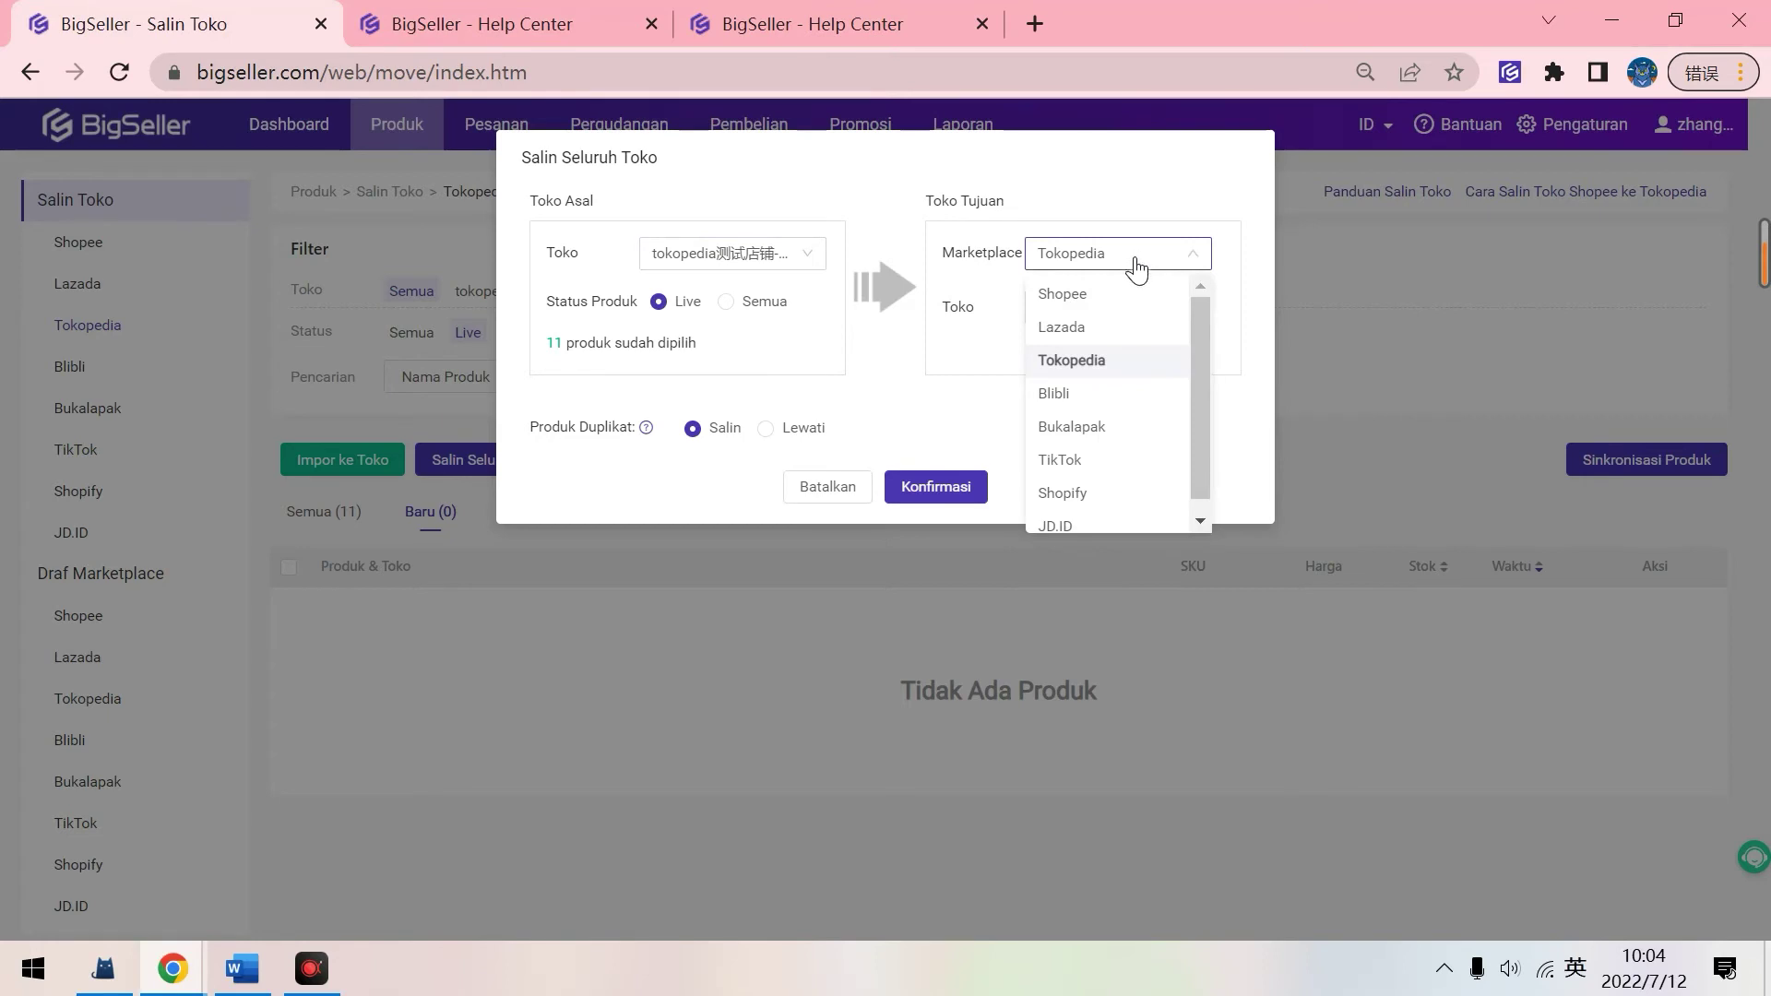
{"action": "left_click", "coordinate": [1111, 493]}
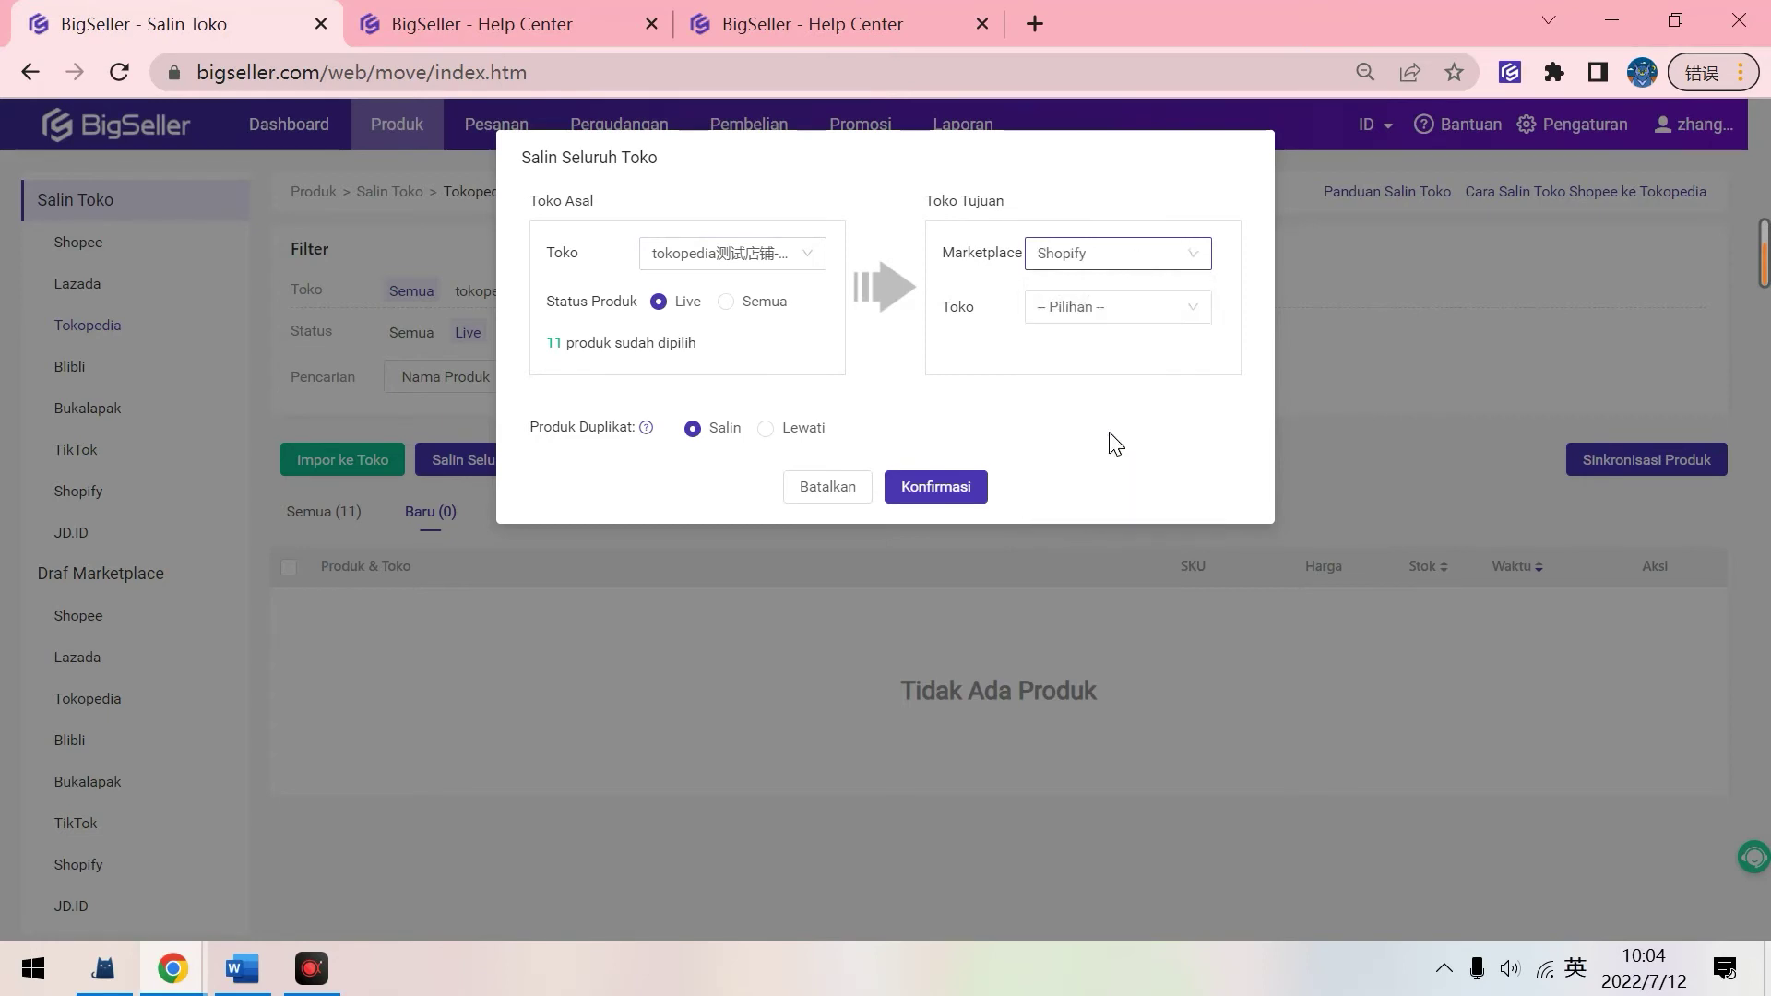
{"action": "left_click", "coordinate": [1088, 313]}
{"action": "left_click", "coordinate": [1084, 382]}
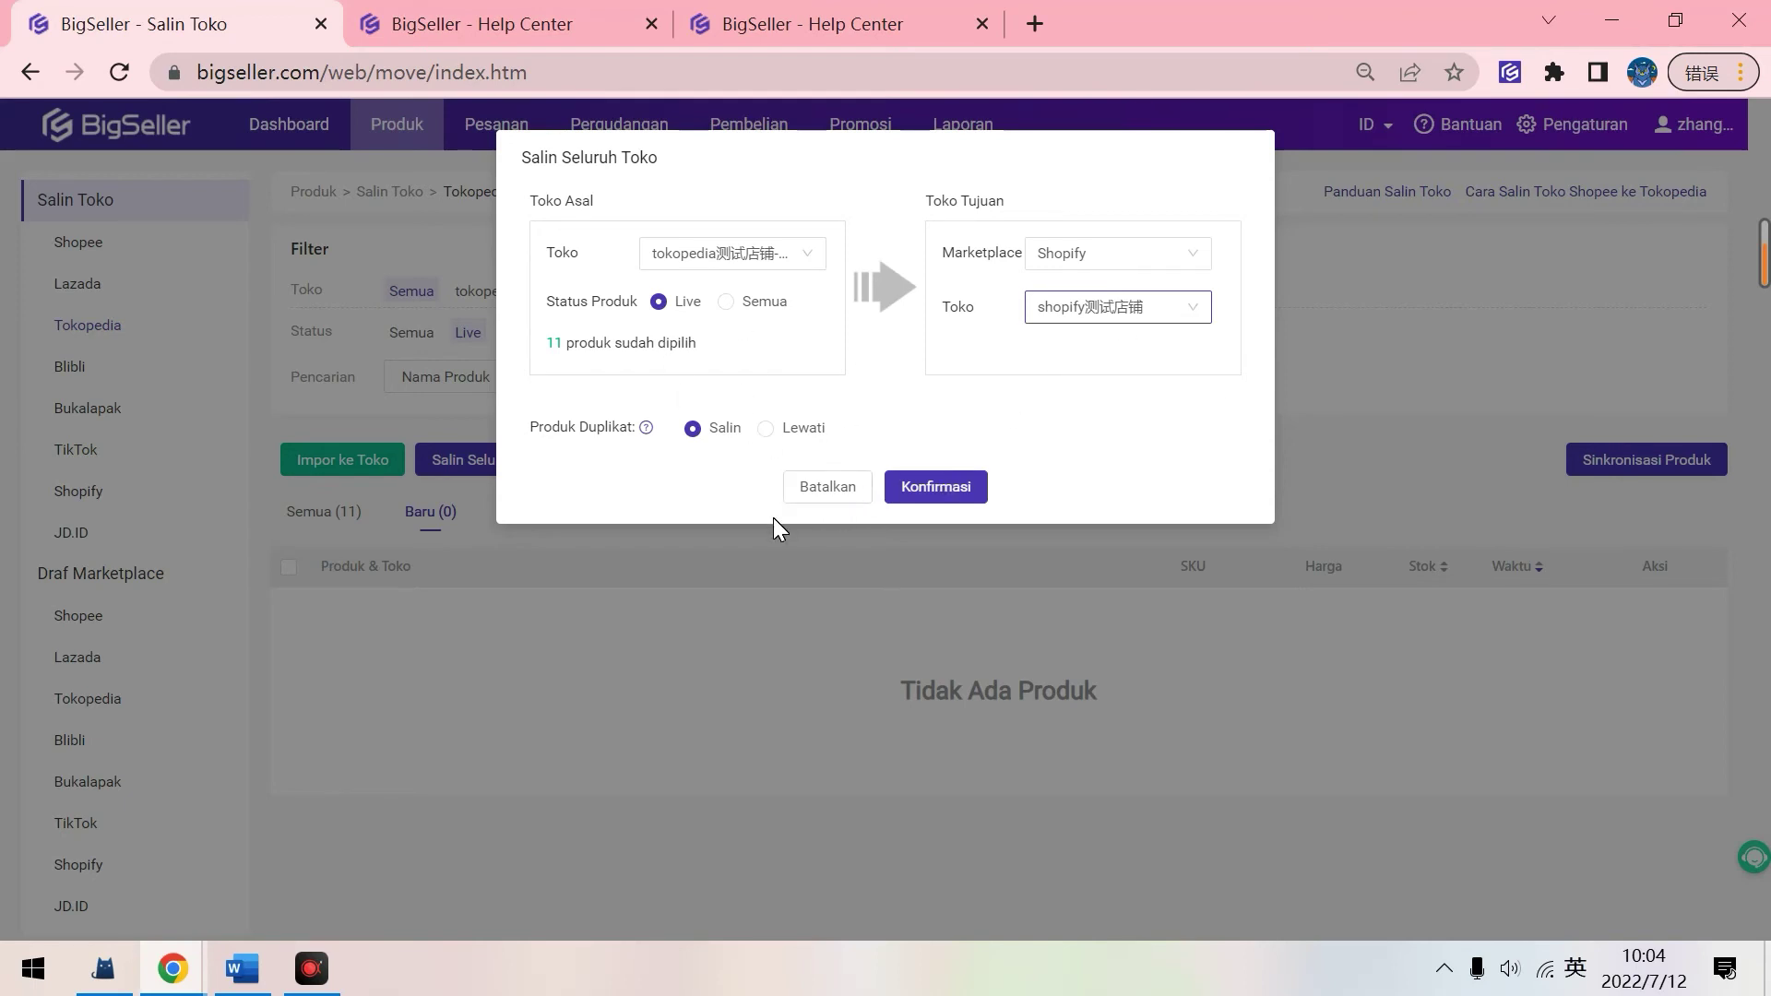
{"action": "left_click", "coordinate": [962, 489]}
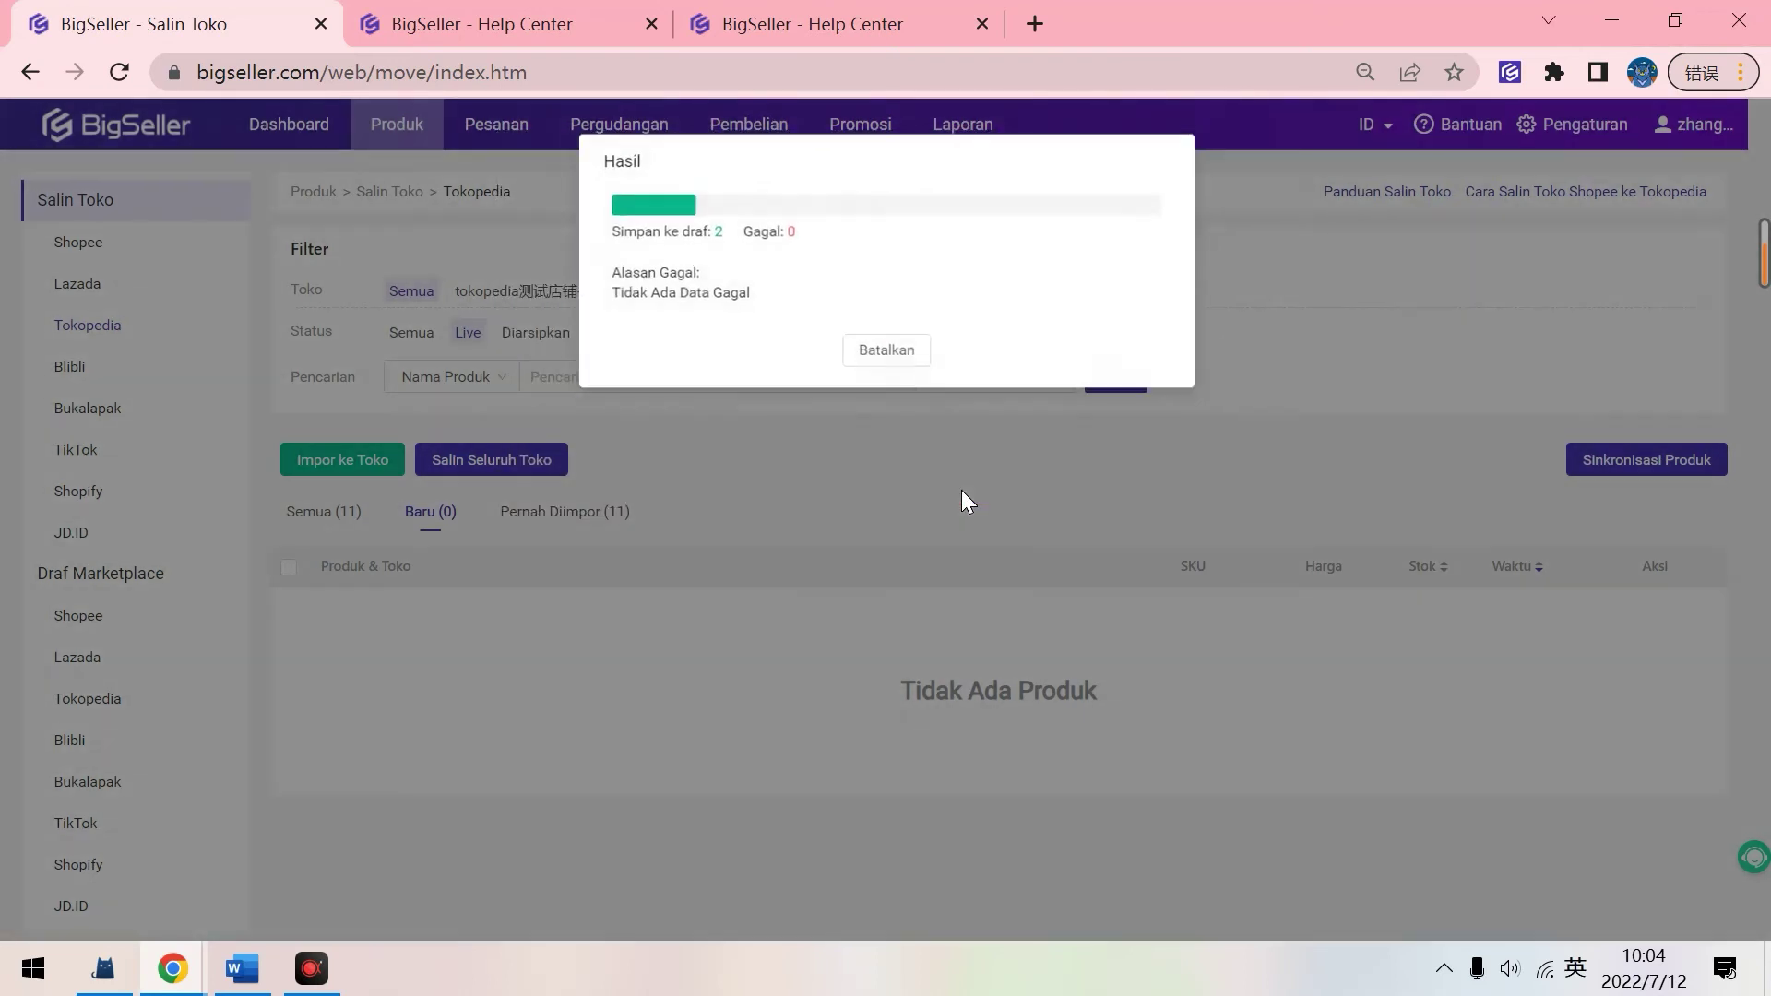